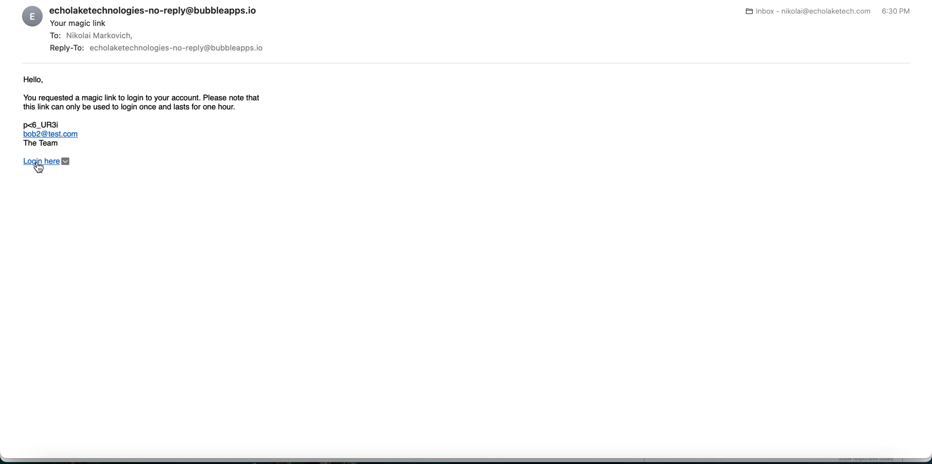
# Load the emailed magic login link in the incognito window and enter the invited account's email as username.
pyautogui.rightClick(39, 160)
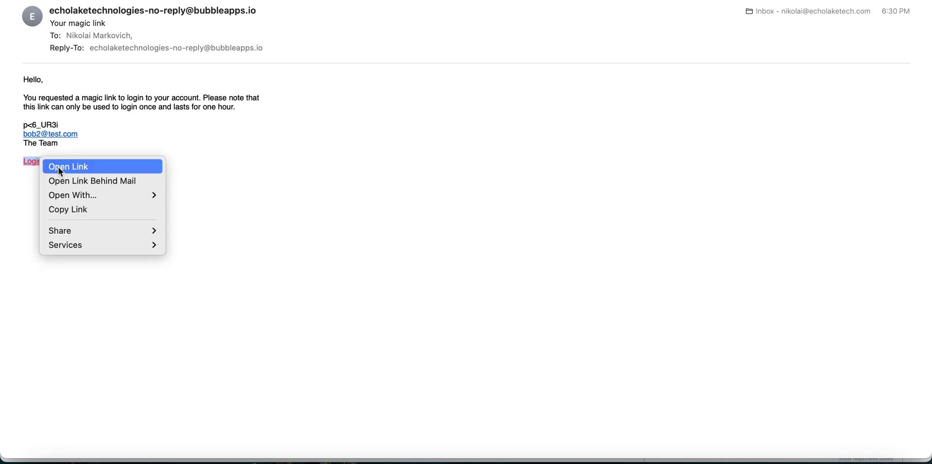
pyautogui.click(59, 209)
pyautogui.hotkey('ctrl', 'Up')
pyautogui.click(312, 246)
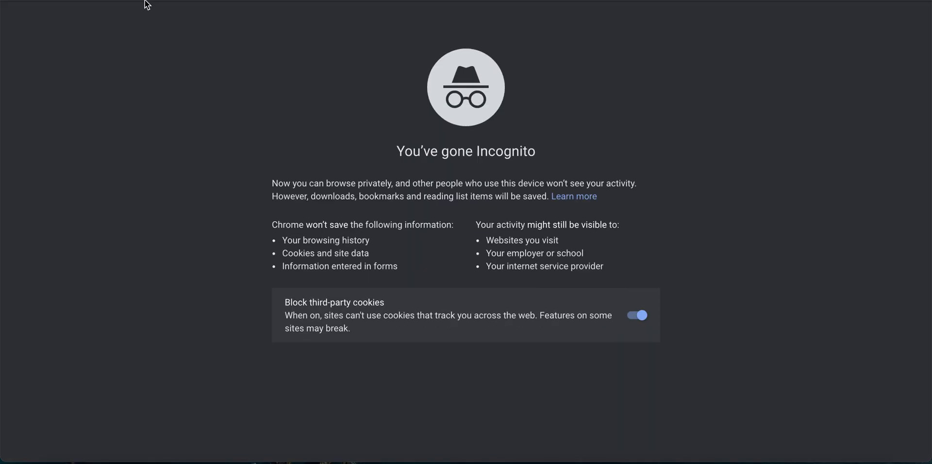
pyautogui.press('super+v')
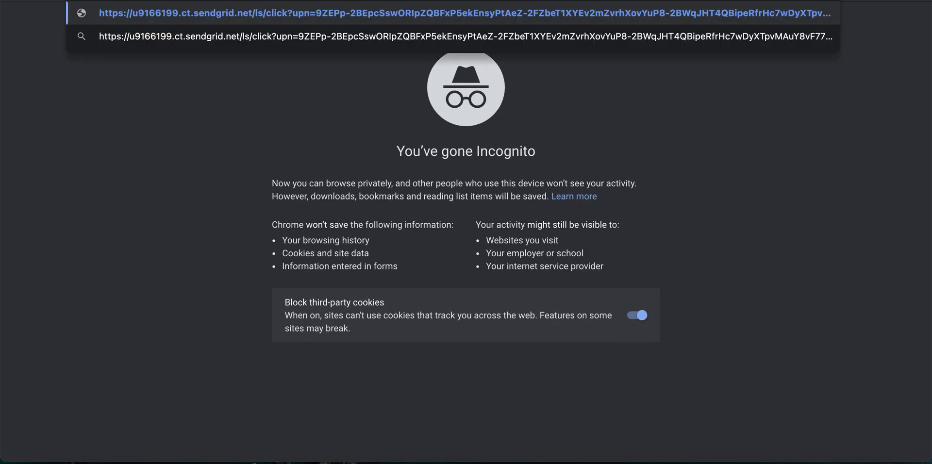
pyautogui.press('Return')
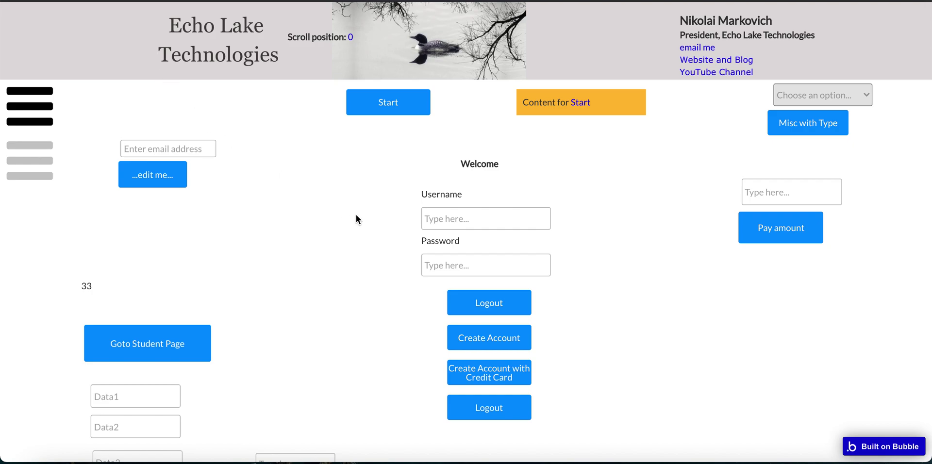
pyautogui.click(451, 221)
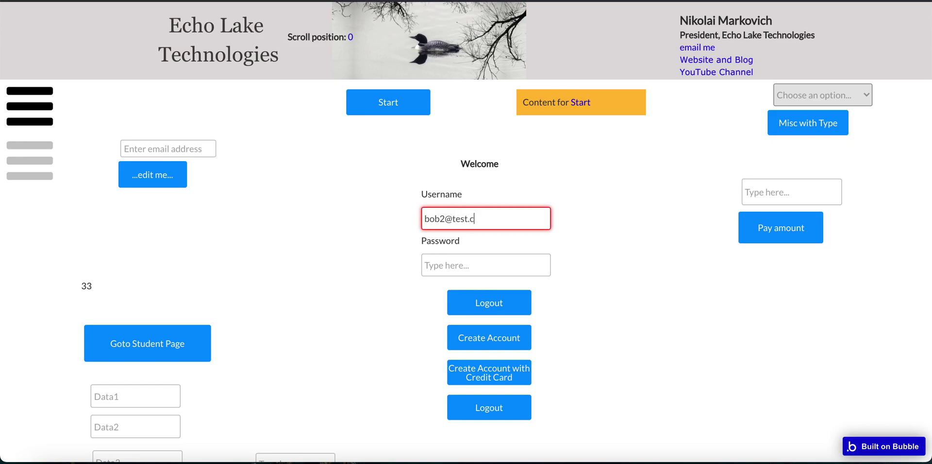
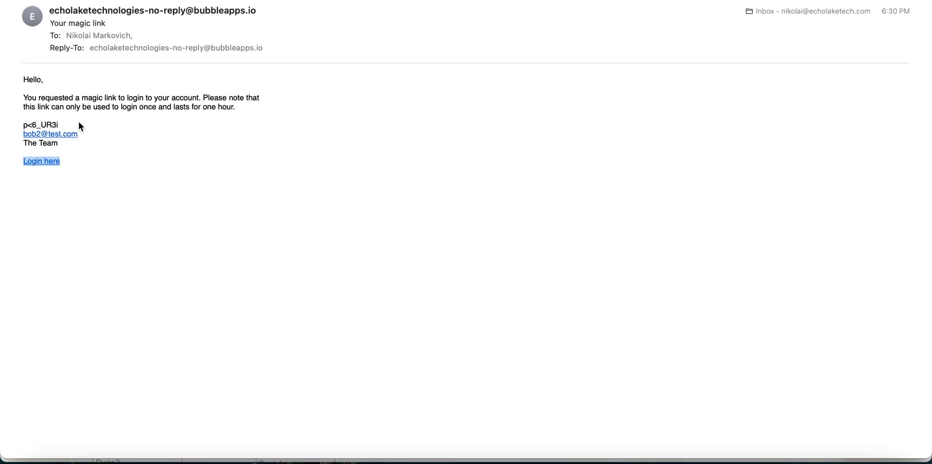
# Log in using the temporary password copied from the email.
pyautogui.tripleClick(50, 125)
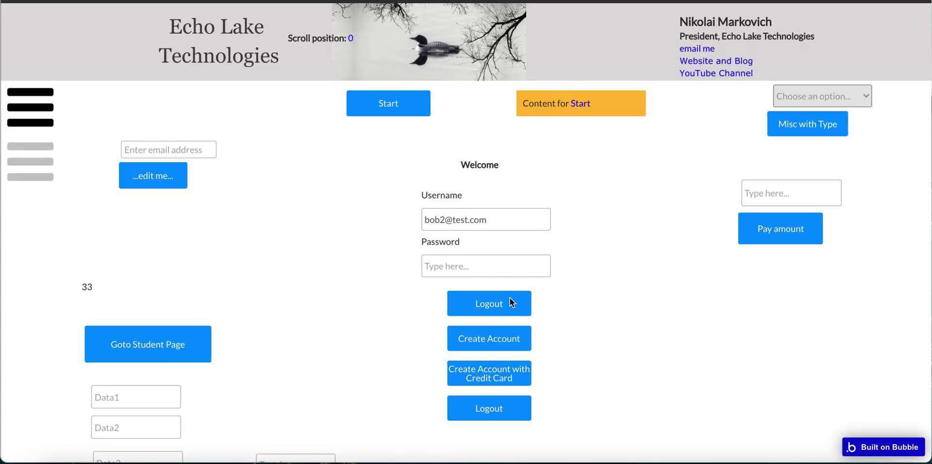
pyautogui.click(444, 266)
pyautogui.hotkey('ctrl', 'v')
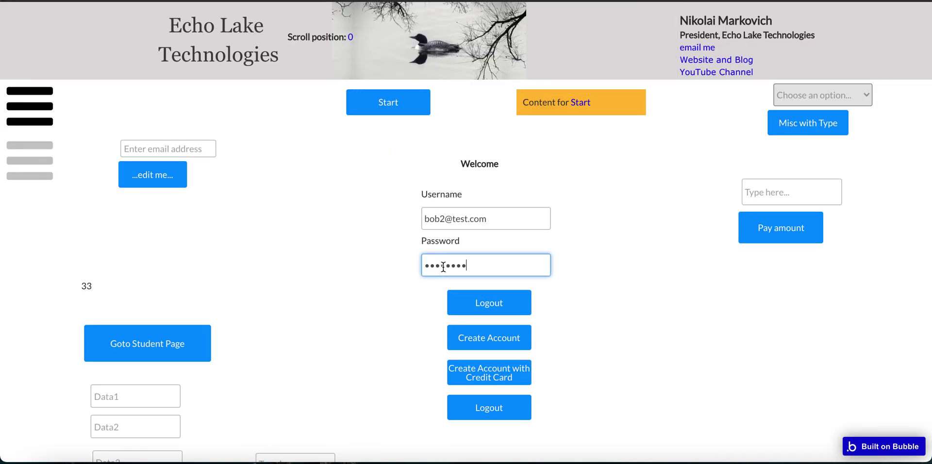
pyautogui.click(470, 307)
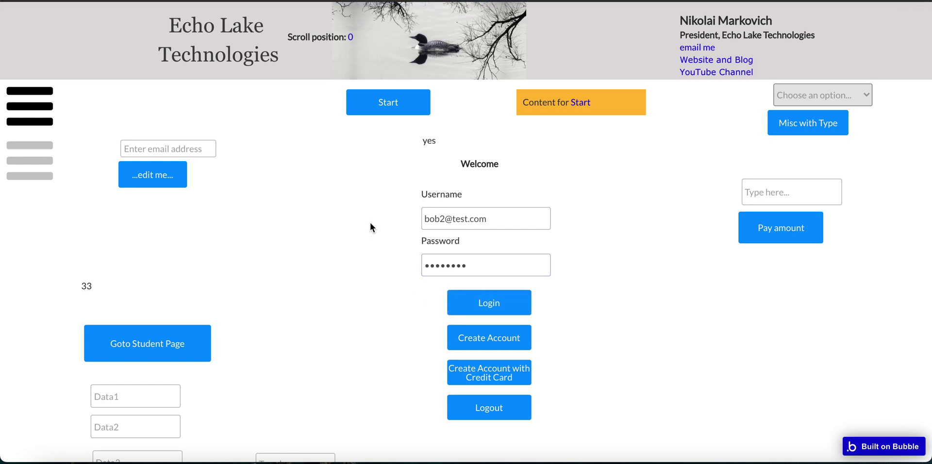
pyautogui.click(476, 311)
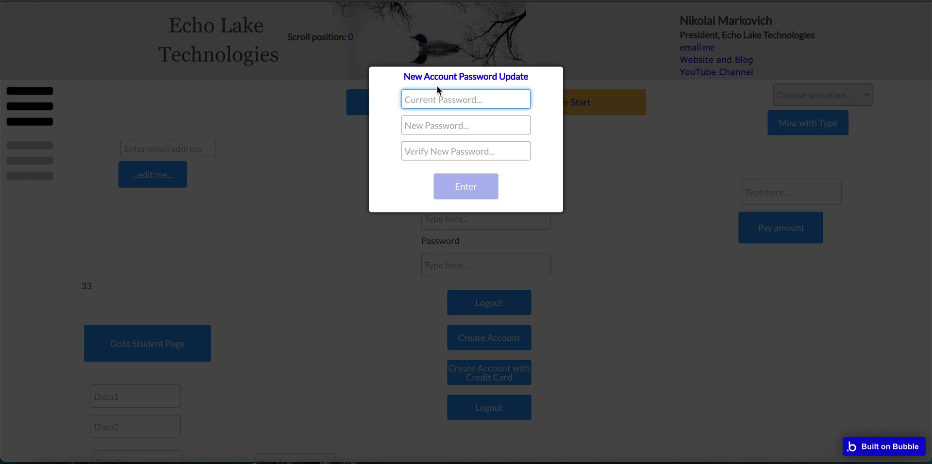
# Replace the temporary password with a new one and dismiss the account-updated confirmation.
pyautogui.click(425, 99)
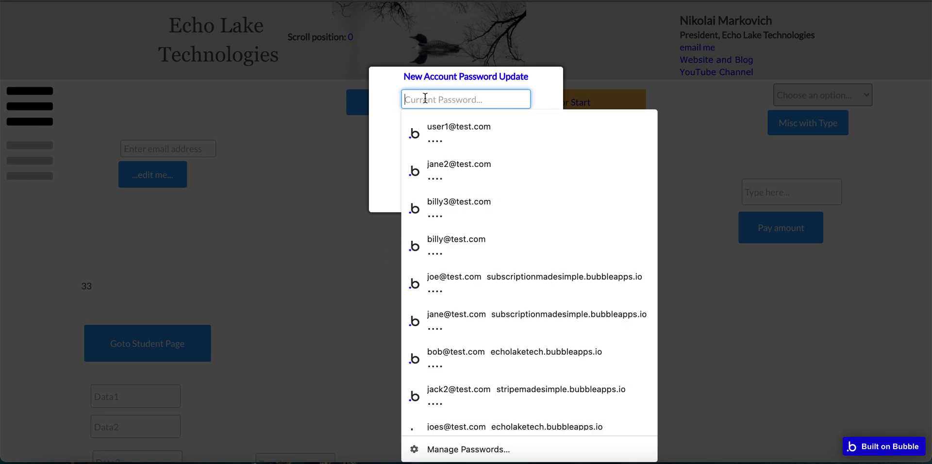
pyautogui.hotkey('ctrl', 'v')
pyautogui.click(418, 127)
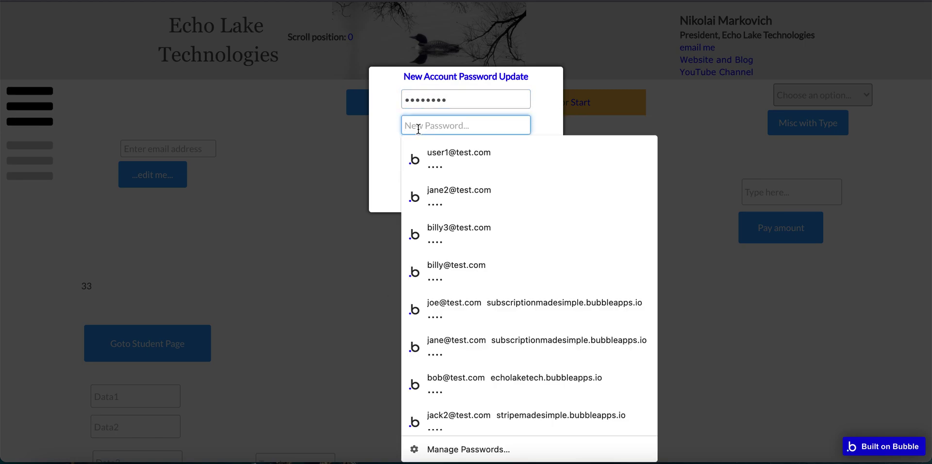
pyautogui.write('1234')
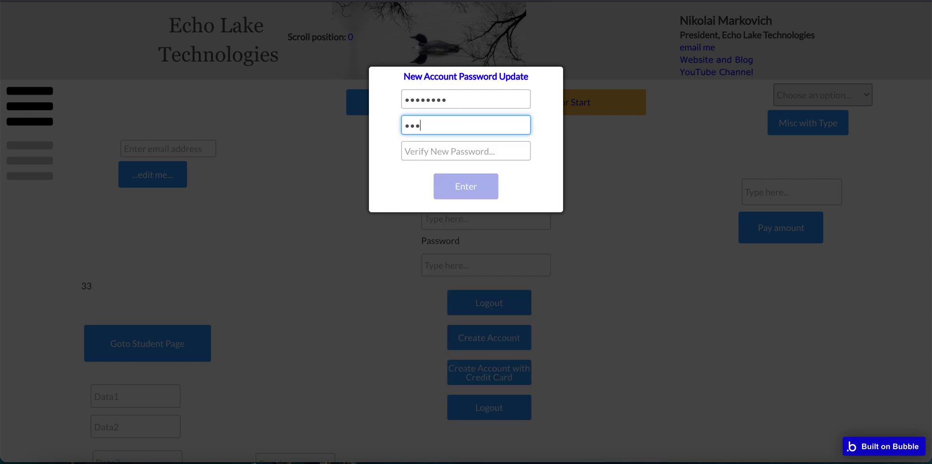
pyautogui.click(415, 158)
pyautogui.write('1234')
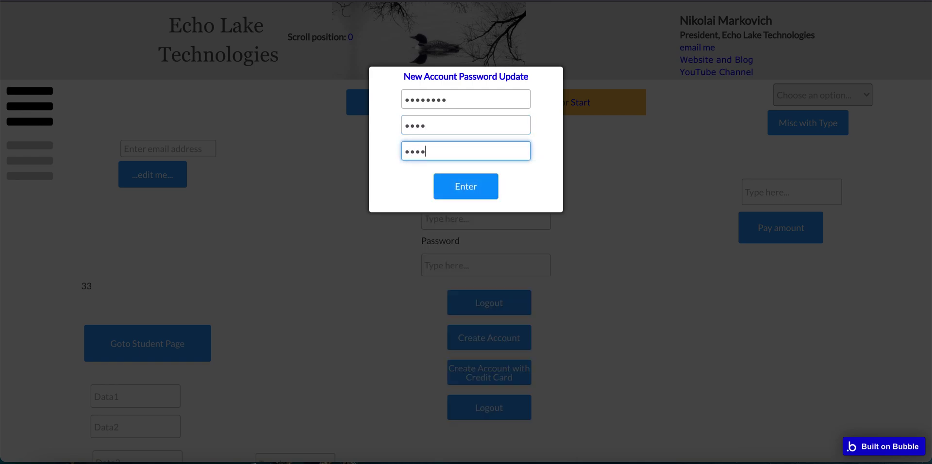
pyautogui.click(451, 186)
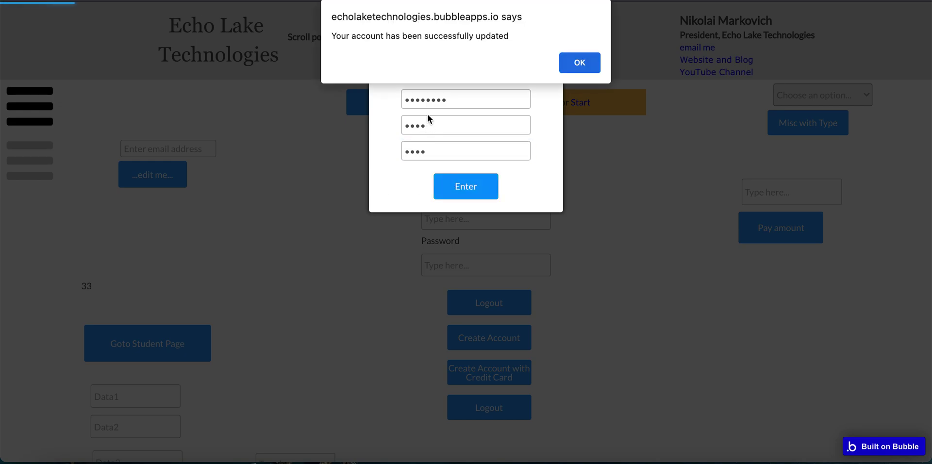
pyautogui.click(577, 63)
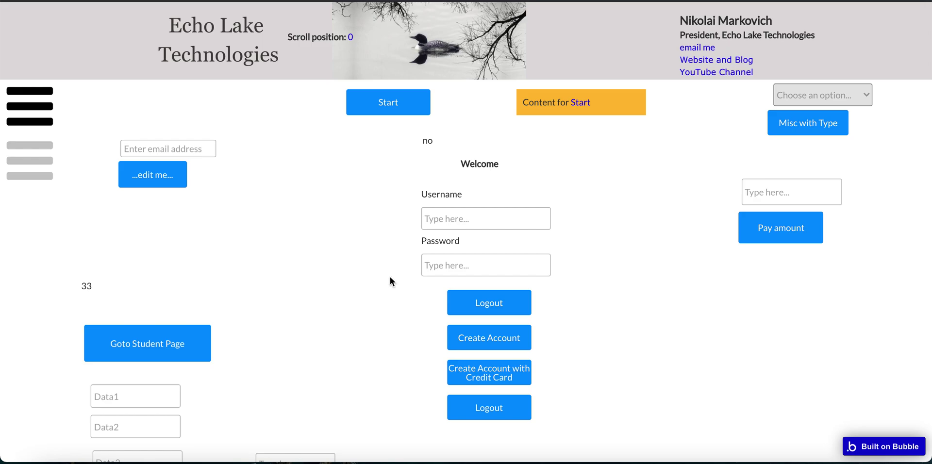
# Copy the Login here link again, reload it, and dismiss the expired-link alert.
pyautogui.hotkey('ctrl', 'Up')
pyautogui.click(507, 179)
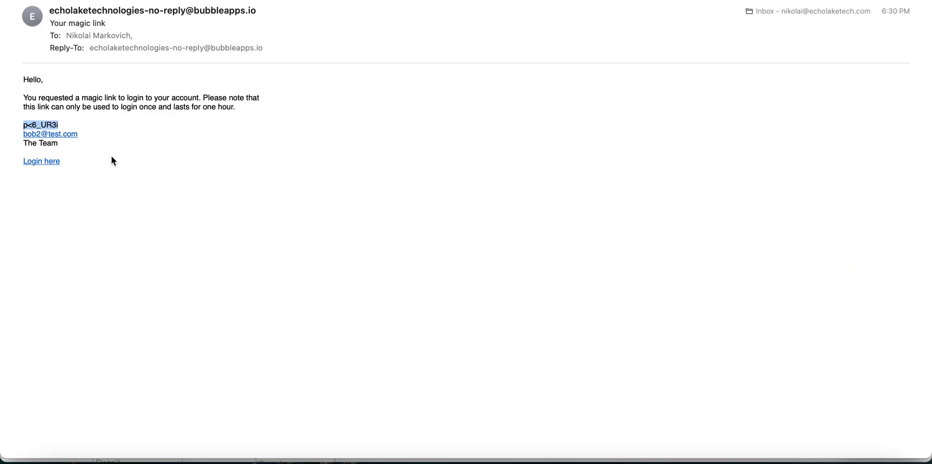
pyautogui.rightClick(36, 161)
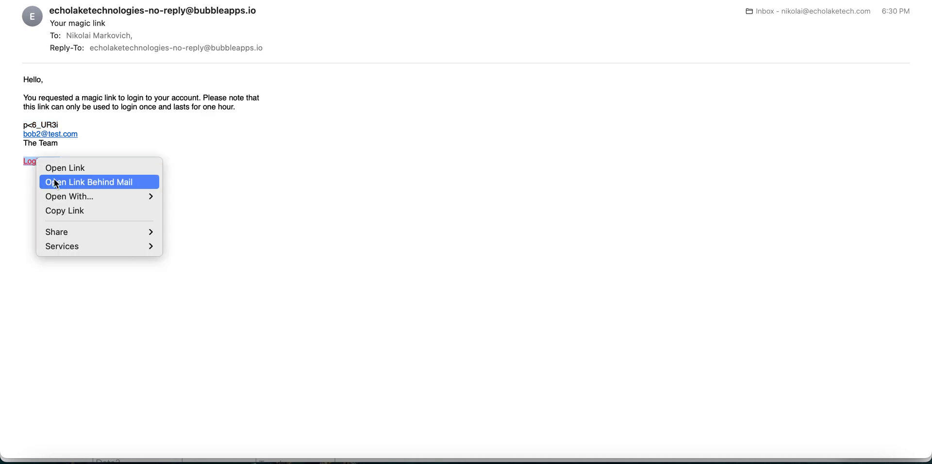
pyautogui.click(61, 211)
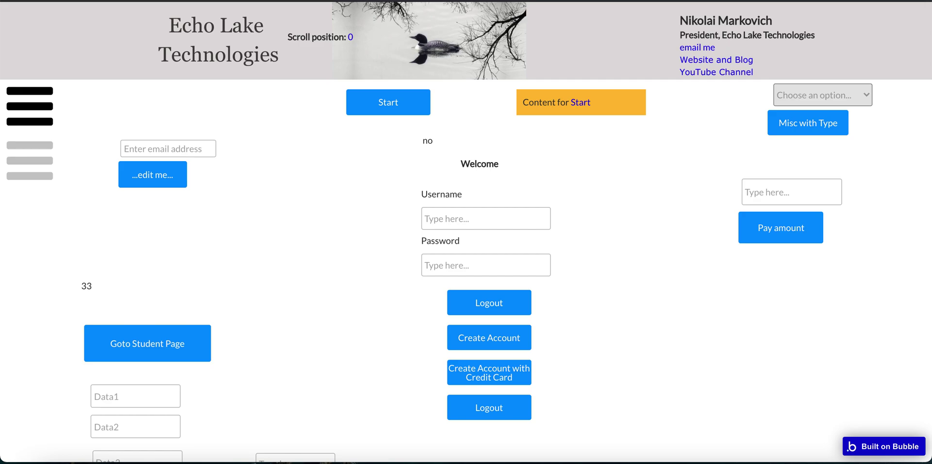
pyautogui.click(278, 1)
pyautogui.press('super+v')
pyautogui.press('Return')
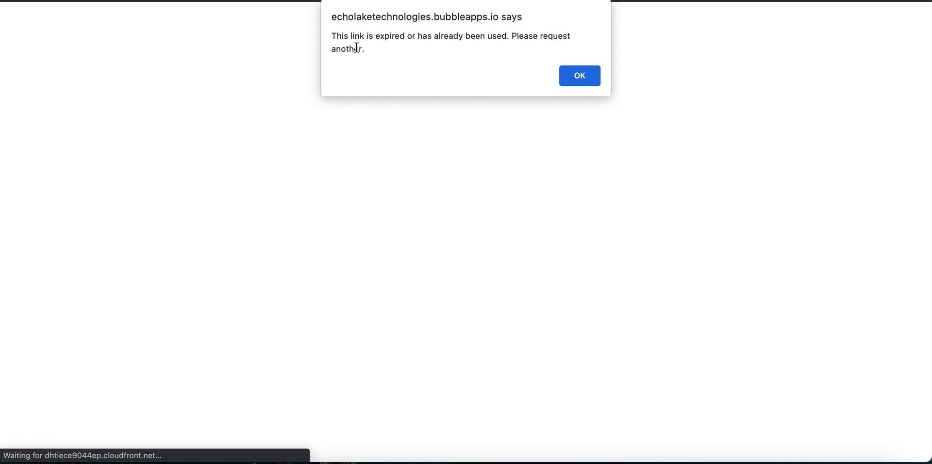
pyautogui.click(581, 76)
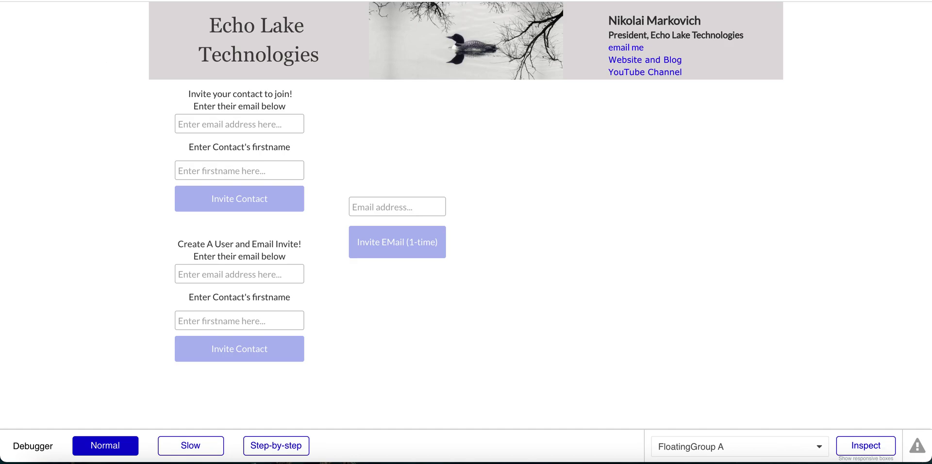
# Return to the Bubble editor and select the 1-time email input box.
pyautogui.hotkey('ctrl', 'shift', 'Tab')
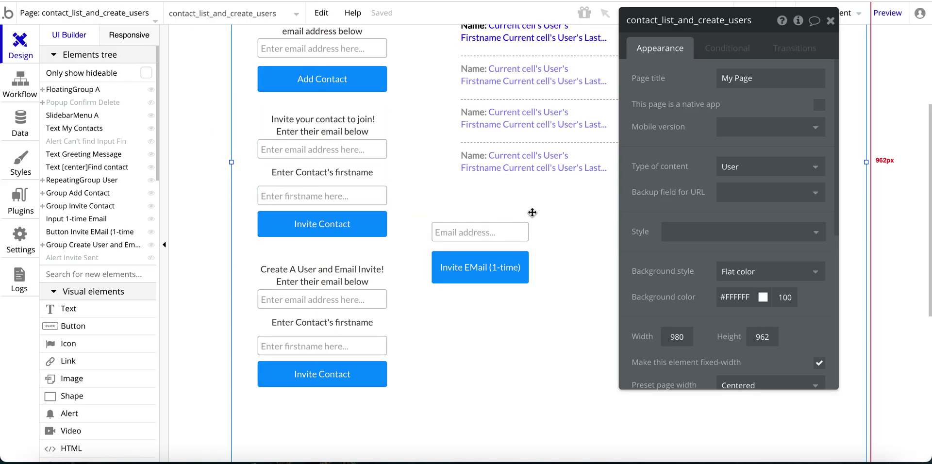
pyautogui.moveTo(648, 189); pyautogui.dragTo(706, 189)
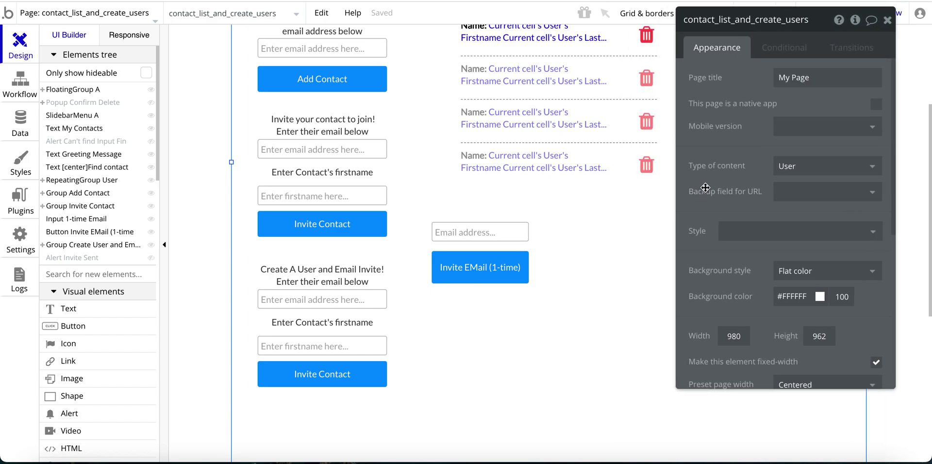
pyautogui.click(482, 271)
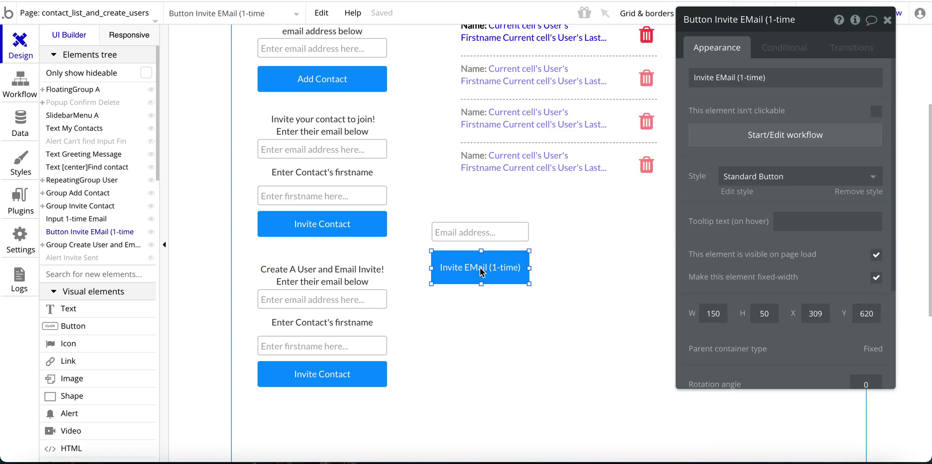
pyautogui.click(467, 234)
pyautogui.moveTo(739, 122); pyautogui.dragTo(737, 170)
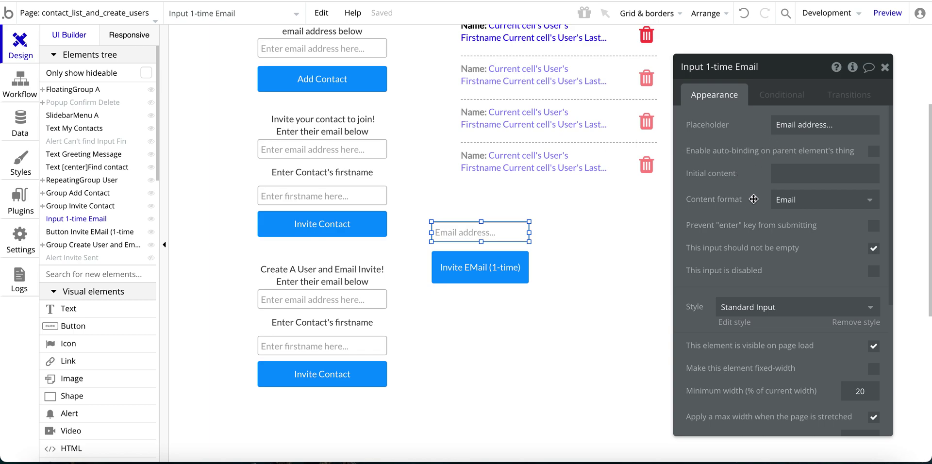
pyautogui.scroll(-4, 93, 320)
pyautogui.scroll(-4, 94, 319)
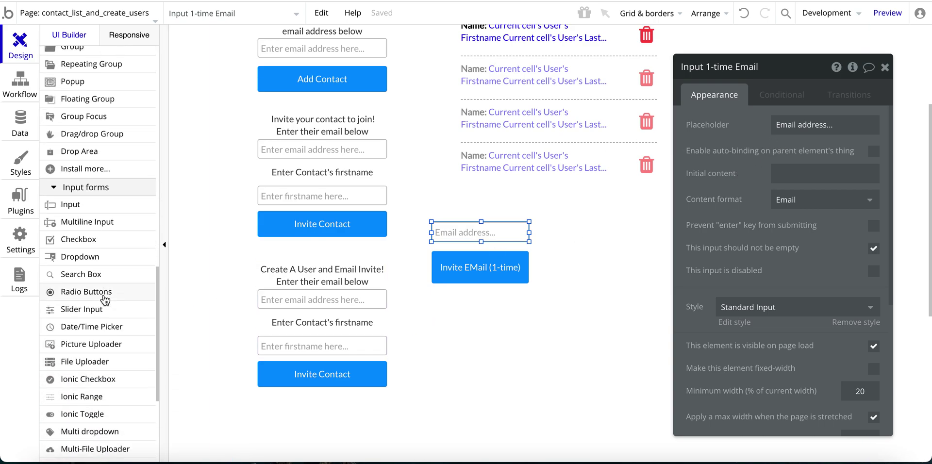
pyautogui.scroll(1, 77, 272)
# Draw a new text input beside the email box with content format Email.
pyautogui.click(68, 236)
pyautogui.moveTo(550, 224)
pyautogui.mouseDown()
pyautogui.moveTo(574, 243)
pyautogui.moveTo(647, 246)
pyautogui.mouseUp()
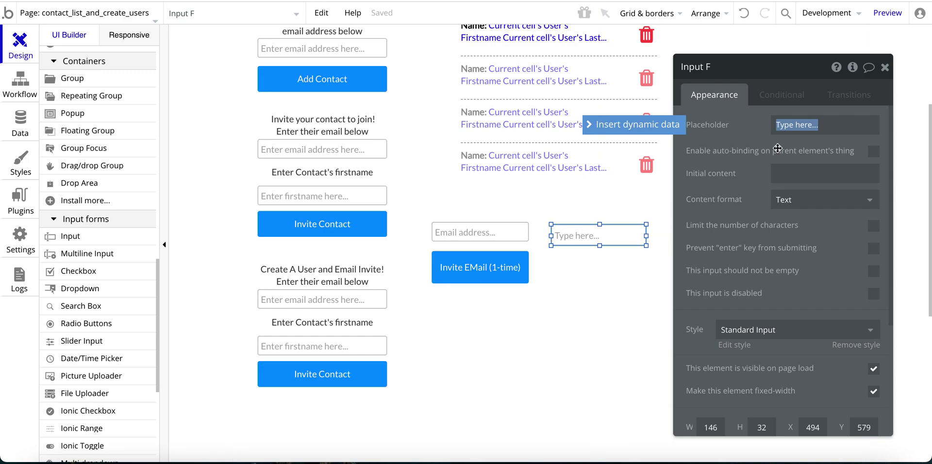
pyautogui.click(786, 200)
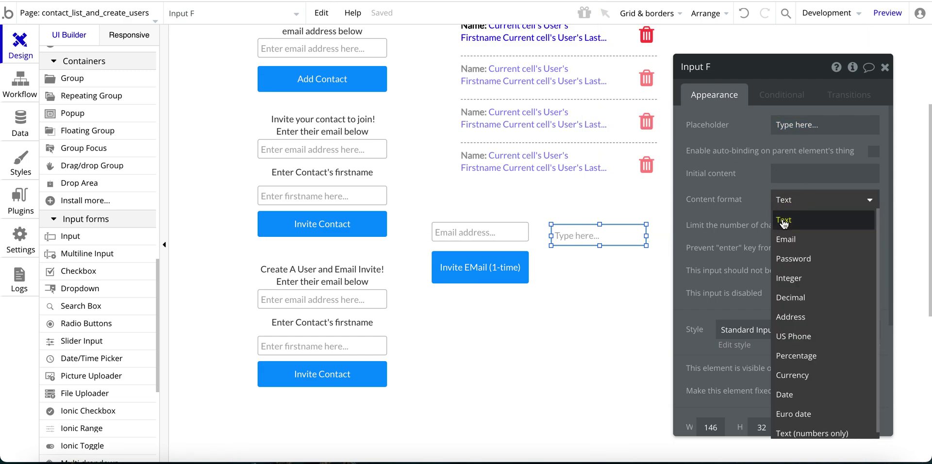
pyautogui.click(787, 239)
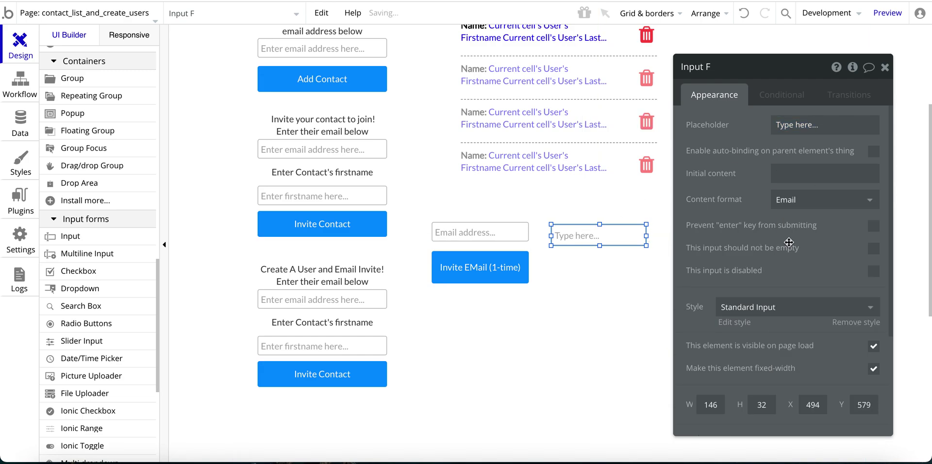
pyautogui.moveTo(735, 197); pyautogui.dragTo(681, 195)
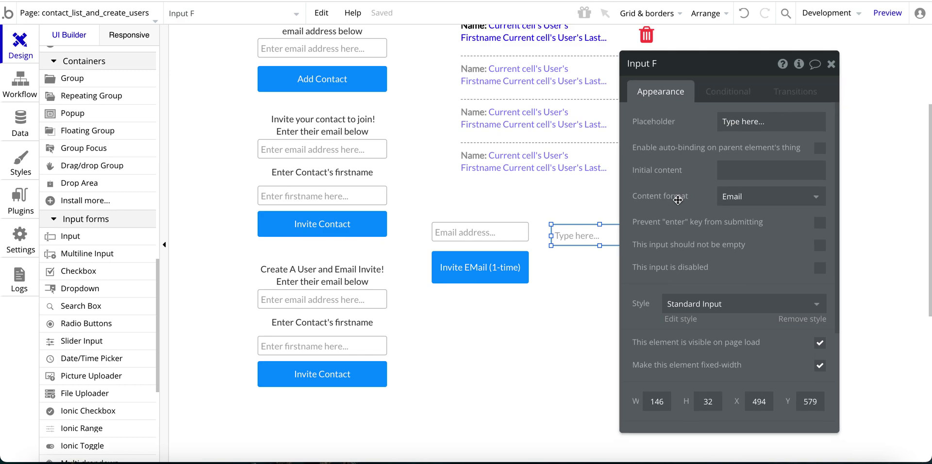
pyautogui.click(611, 230)
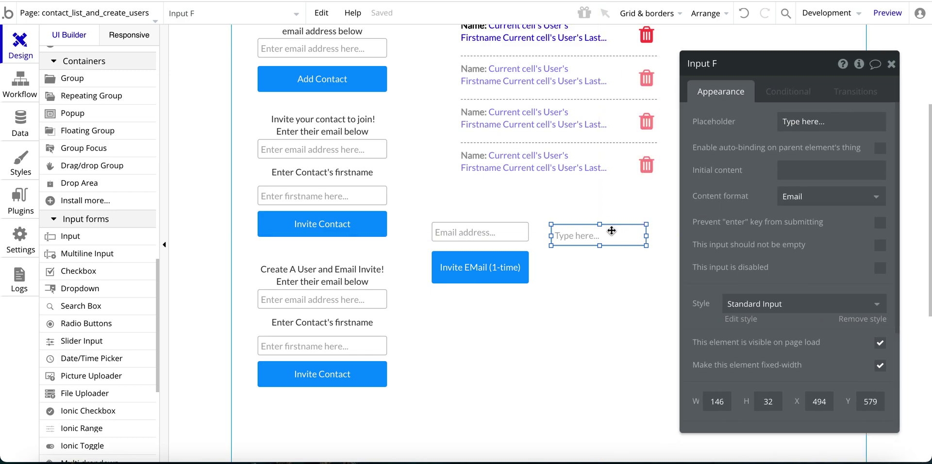
# Add and then delete a trial 'Invite' button, and open the Invite EMail (1-time) workflow.
pyautogui.click(475, 276)
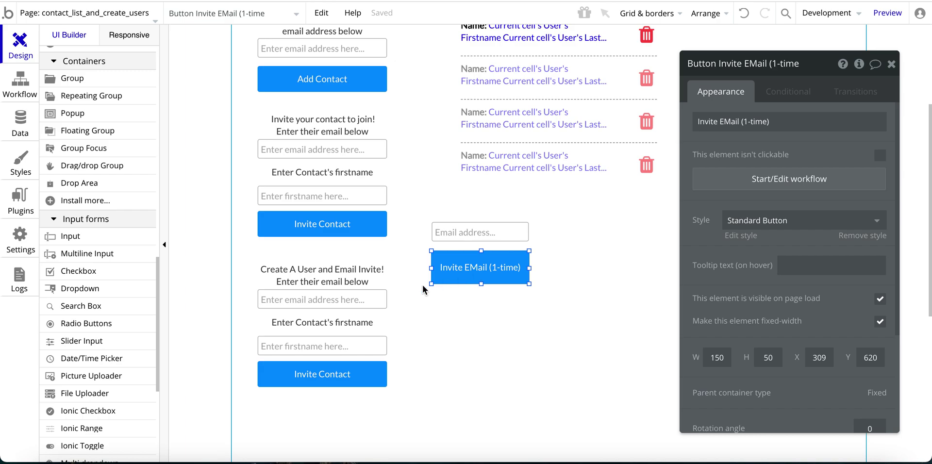
pyautogui.scroll(6, 88, 189)
pyautogui.scroll(2, 88, 188)
pyautogui.click(72, 71)
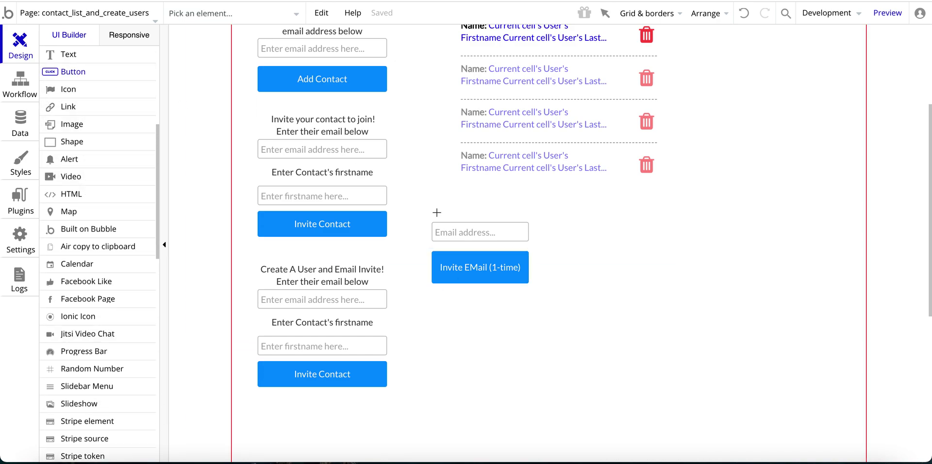
pyautogui.moveTo(549, 253); pyautogui.dragTo(647, 281)
pyautogui.write('Invite')
pyautogui.click(787, 141)
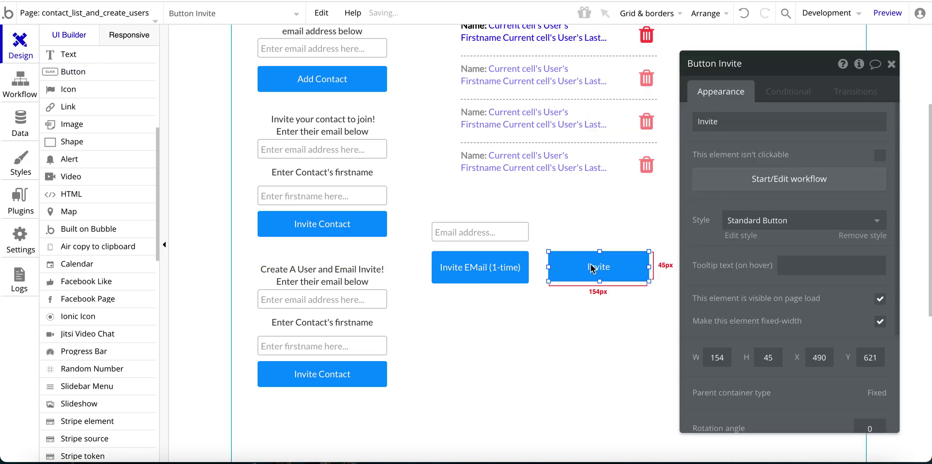
pyautogui.press('Delete')
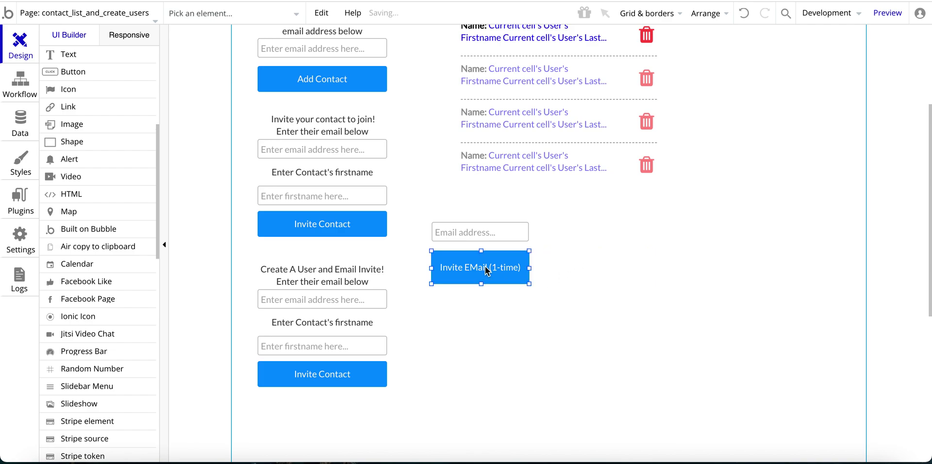
pyautogui.doubleClick(488, 272)
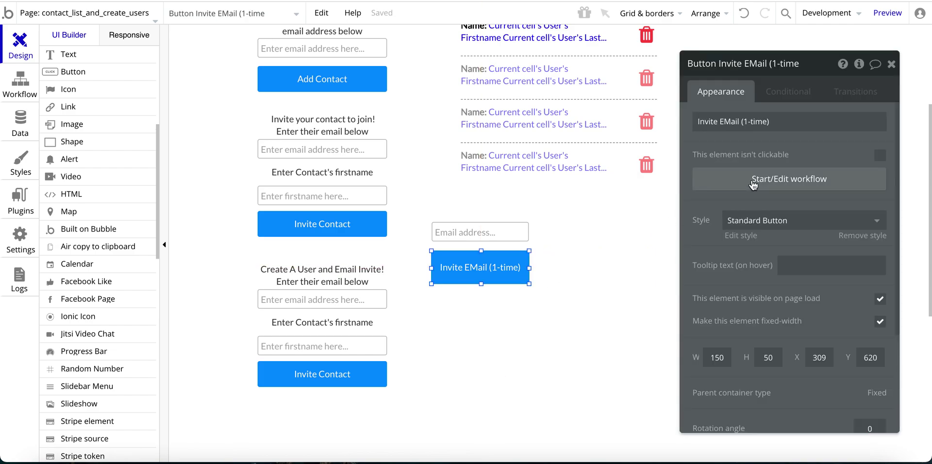
pyautogui.click(752, 181)
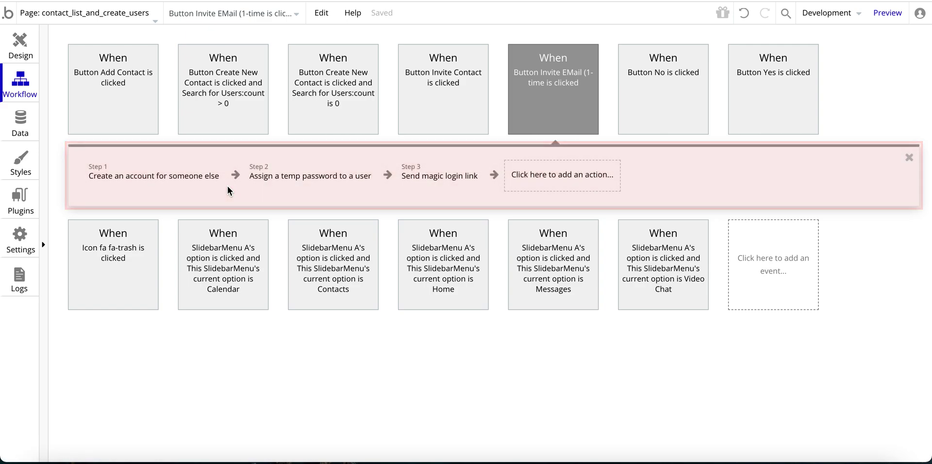
# Review the create-account step and where its email value comes from.
pyautogui.click(162, 177)
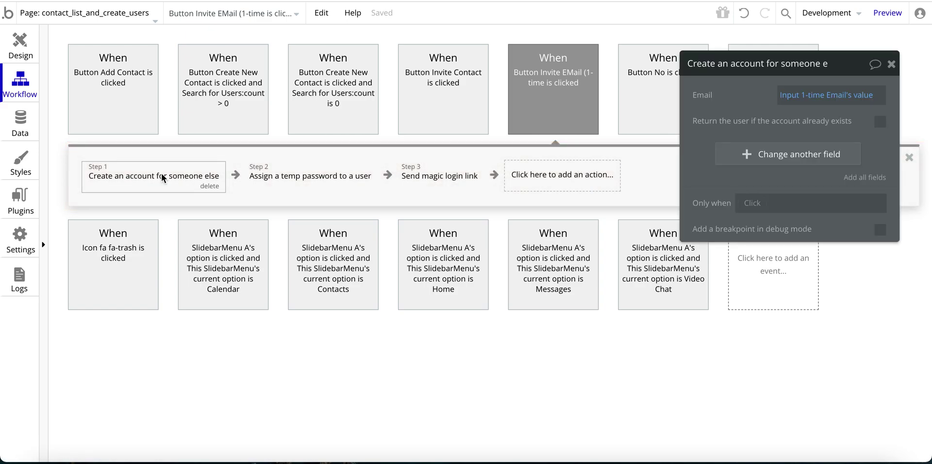
pyautogui.moveTo(682, 103); pyautogui.dragTo(119, 251)
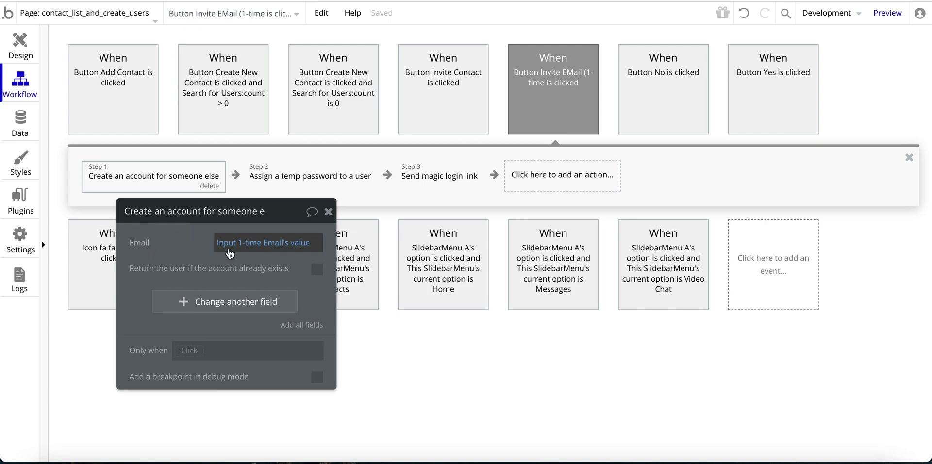
pyautogui.click(259, 252)
pyautogui.click(196, 244)
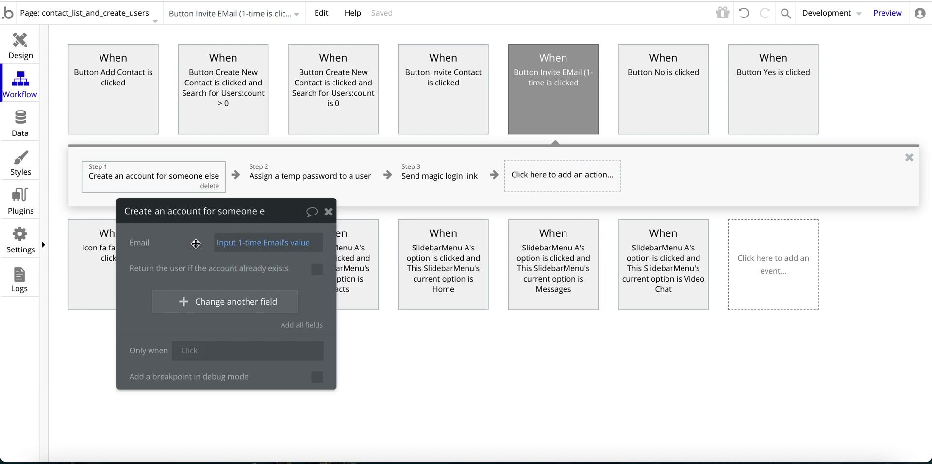
pyautogui.moveTo(195, 244); pyautogui.dragTo(235, 255)
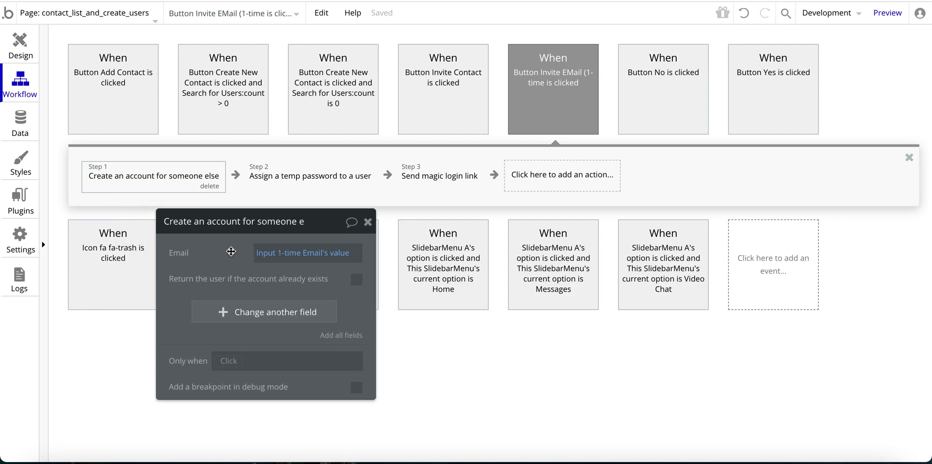
# Set the temp-password step's User to Result of step 1 (Create an account).
pyautogui.click(297, 184)
pyautogui.moveTo(221, 250); pyautogui.dragTo(253, 251)
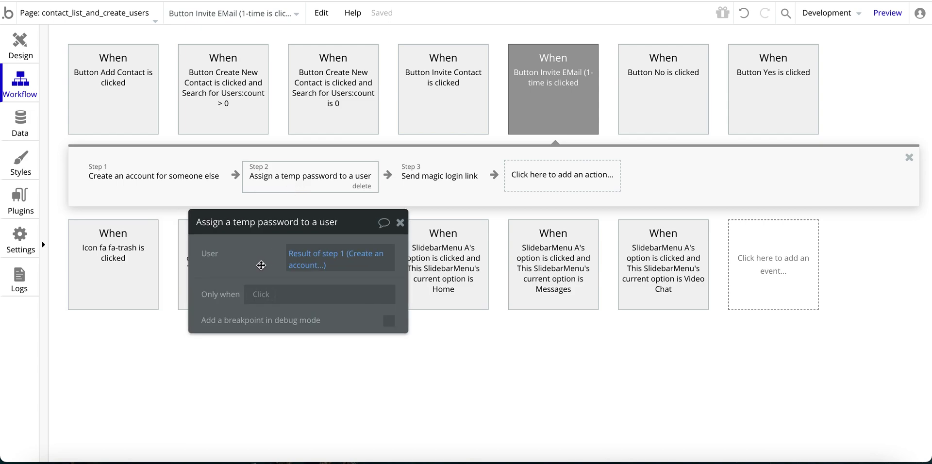
pyautogui.click(303, 259)
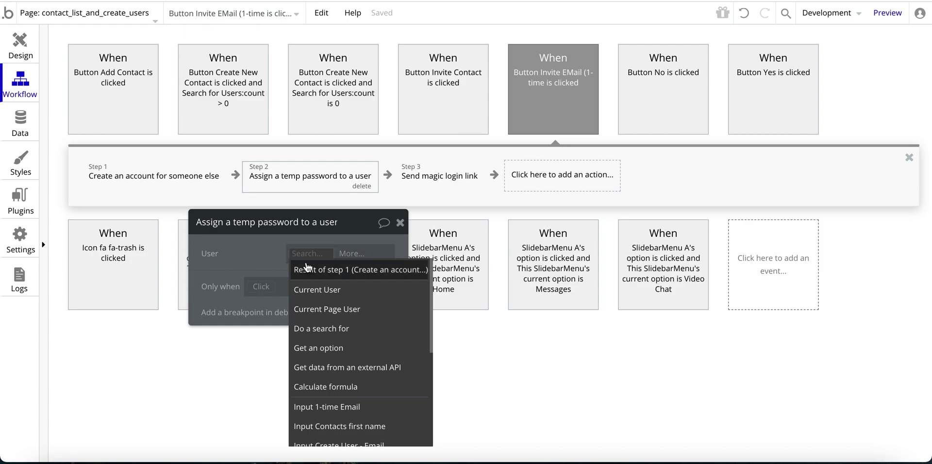
pyautogui.click(320, 272)
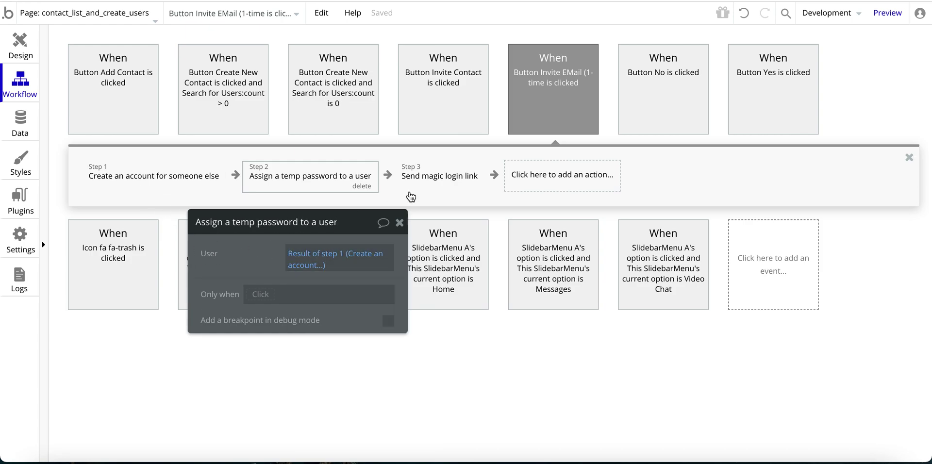
pyautogui.click(458, 175)
pyautogui.moveTo(247, 275); pyautogui.dragTo(233, 113)
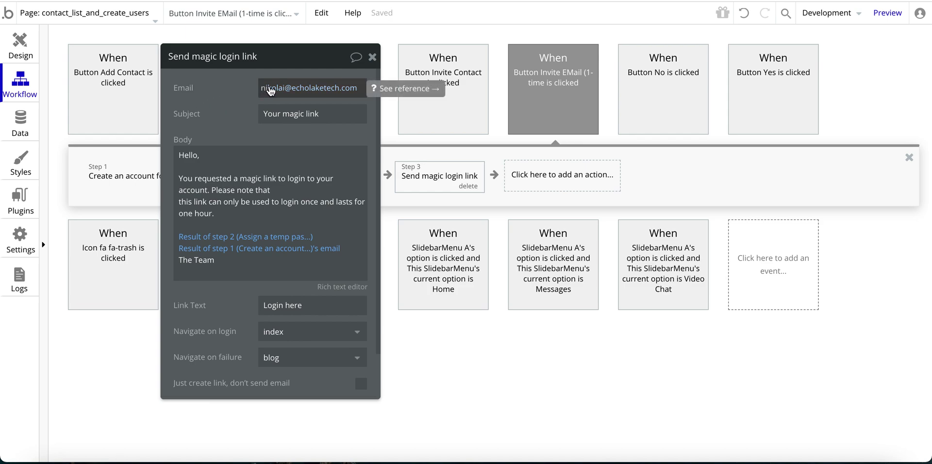
pyautogui.moveTo(234, 98); pyautogui.dragTo(234, 96)
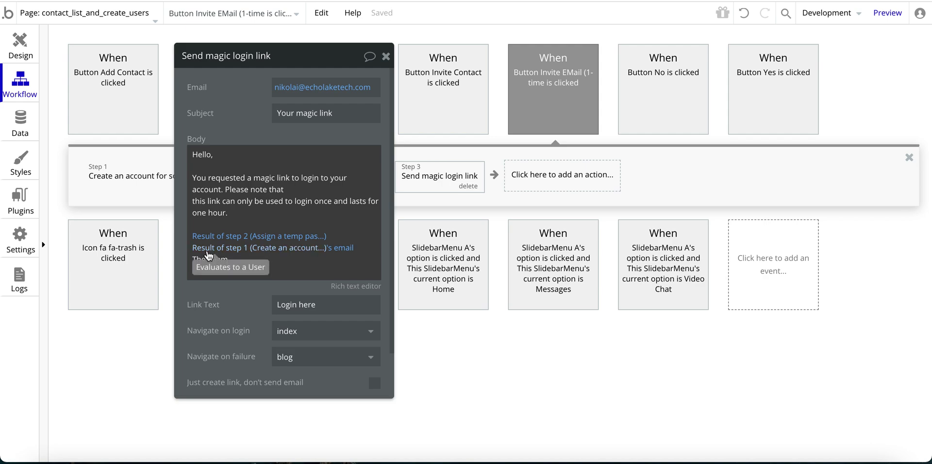
pyautogui.click(227, 271)
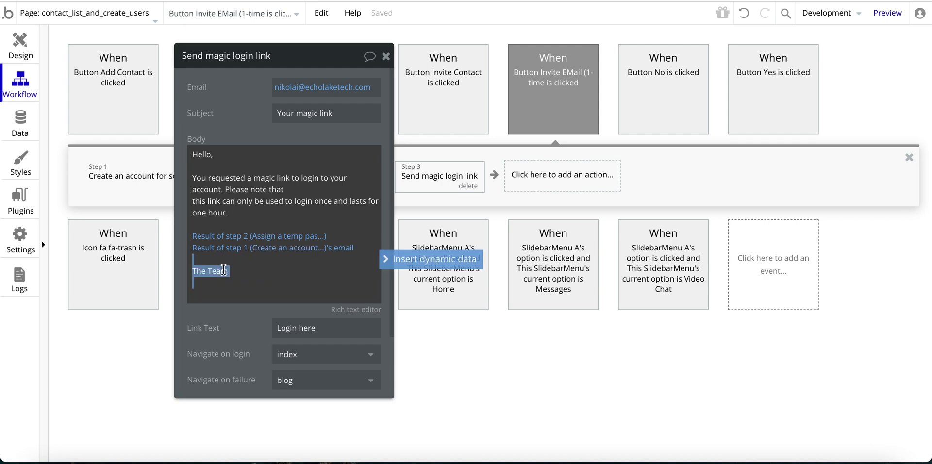
pyautogui.press('Return')
pyautogui.click(407, 265)
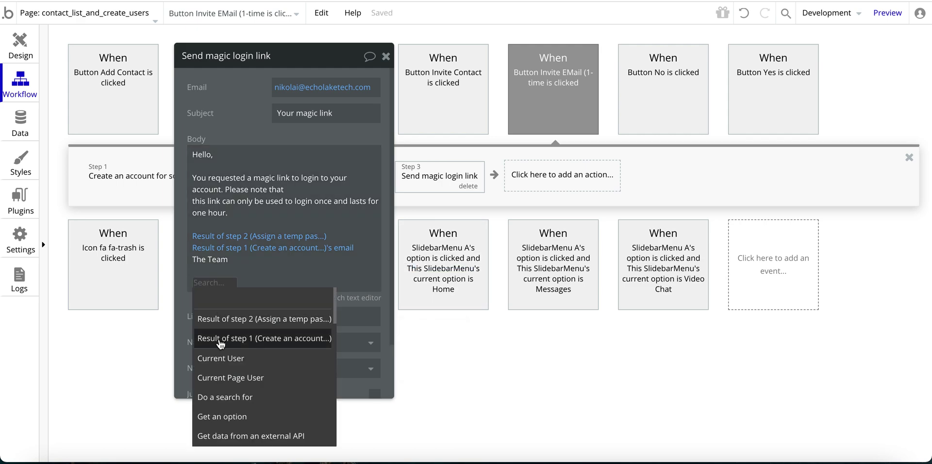
pyautogui.click(220, 338)
pyautogui.scroll(-15, 354, 349)
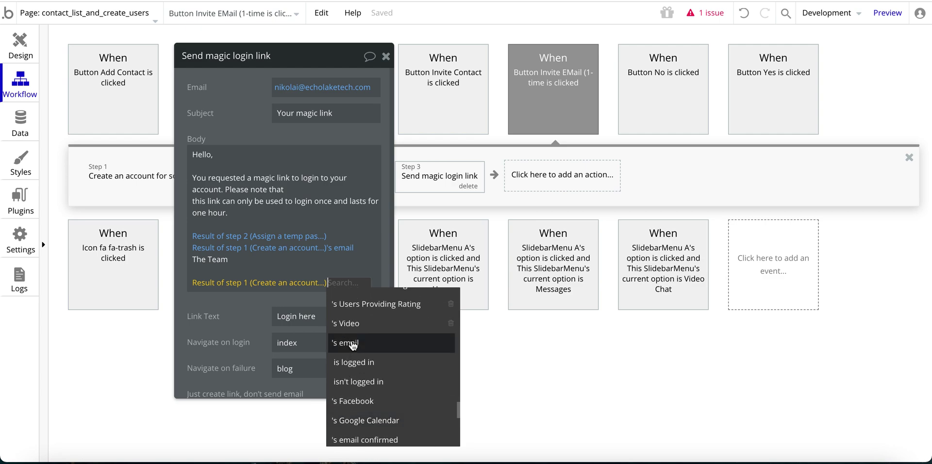
pyautogui.click(347, 342)
pyautogui.click(238, 298)
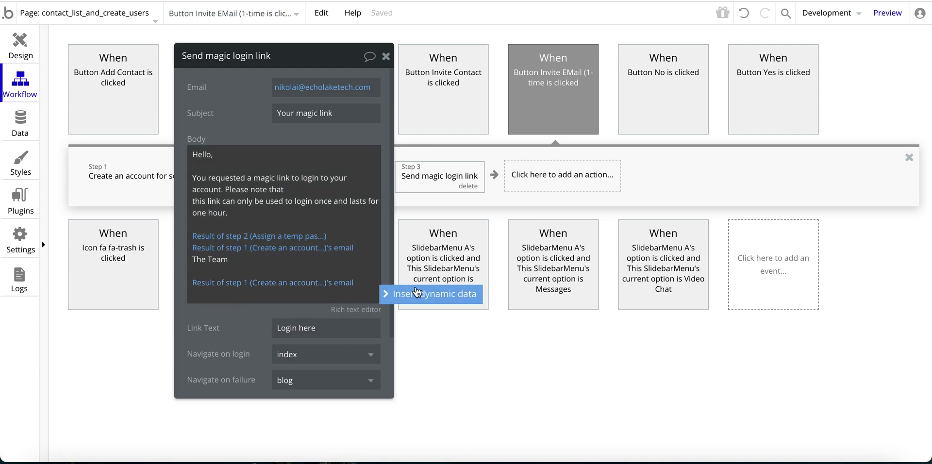
pyautogui.click(415, 297)
pyautogui.click(249, 330)
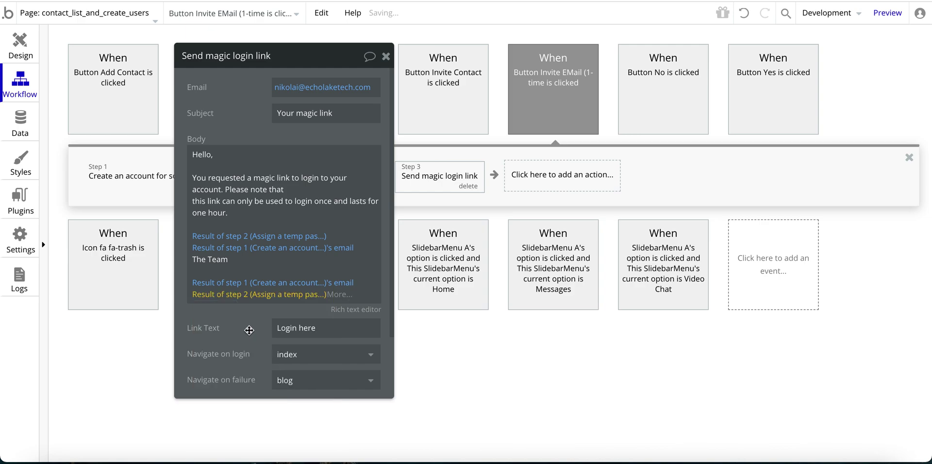
pyautogui.click(198, 282)
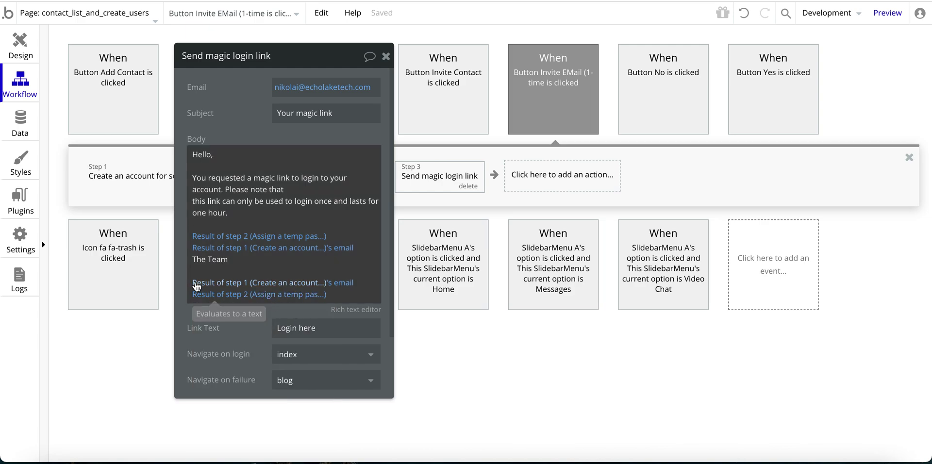
pyautogui.click(201, 313)
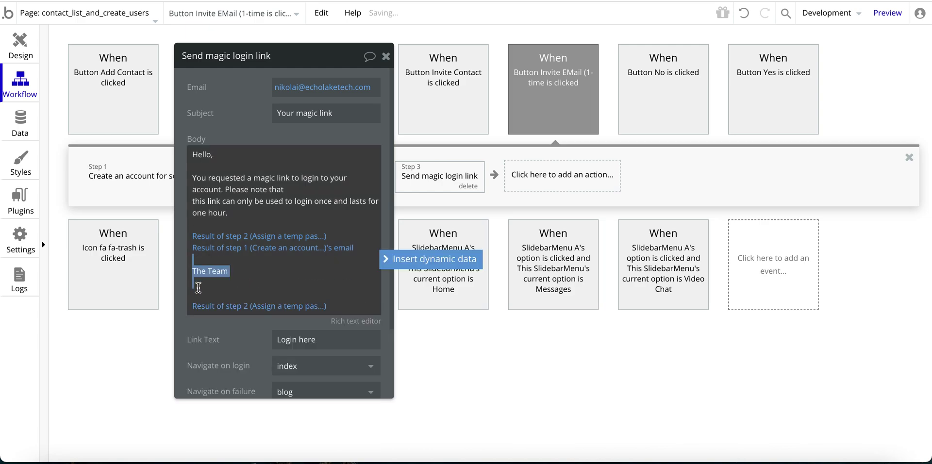
pyautogui.moveTo(200, 313); pyautogui.dragTo(239, 267)
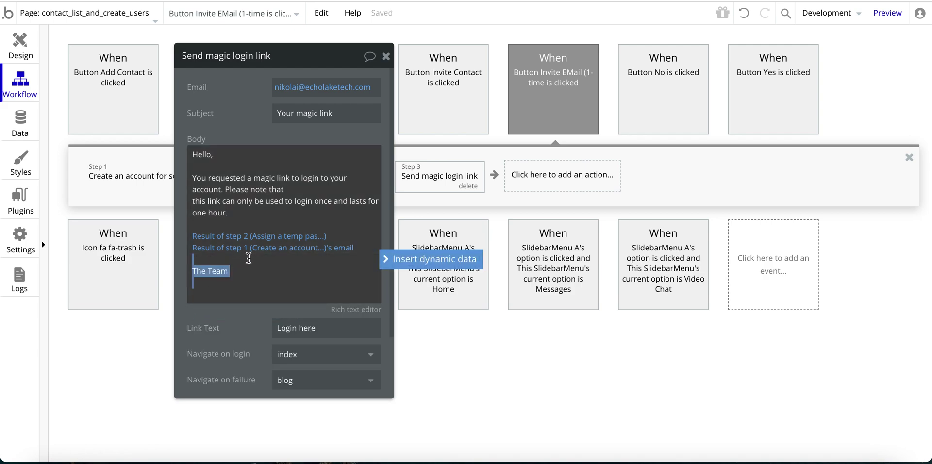
pyautogui.press('BackSpace')
pyautogui.scroll(-2, 236, 289)
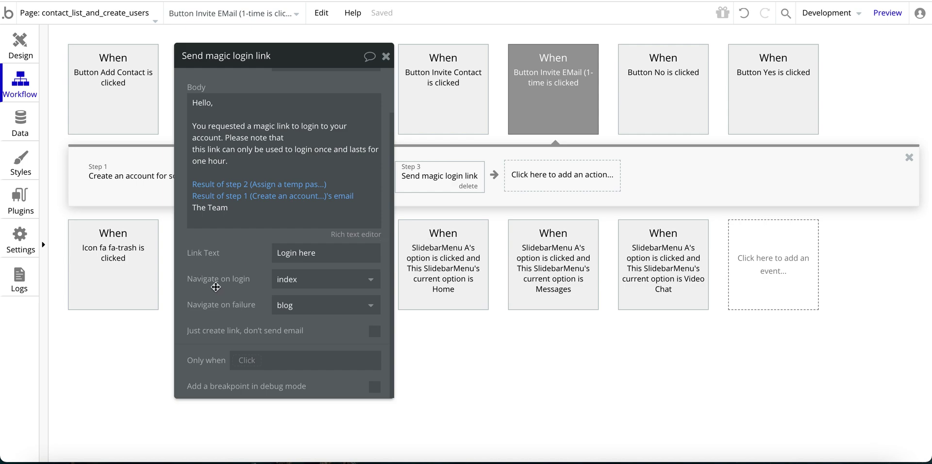
# Keep index as the page after login and send failed magic-link logins to blog.
pyautogui.click(294, 287)
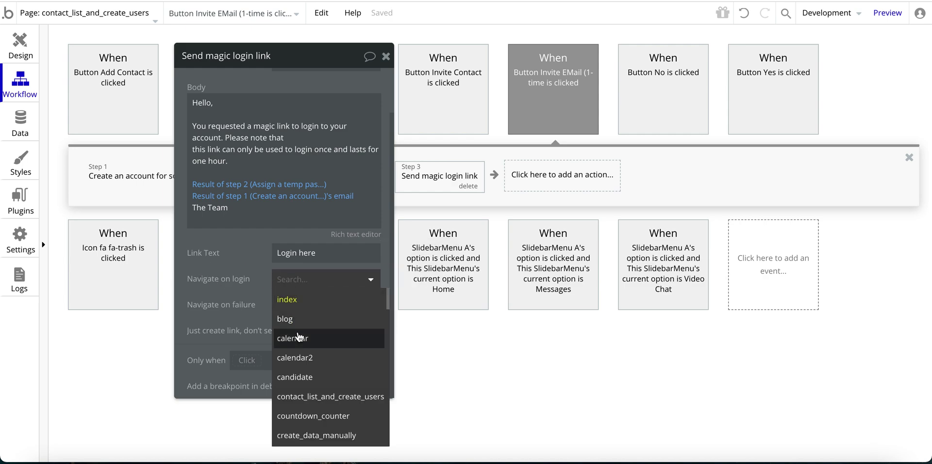
pyautogui.click(244, 281)
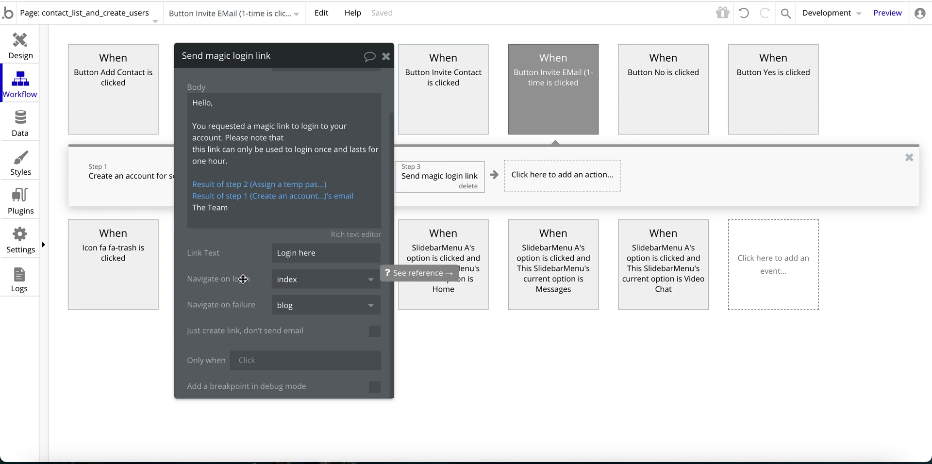
pyautogui.click(291, 312)
pyautogui.click(296, 355)
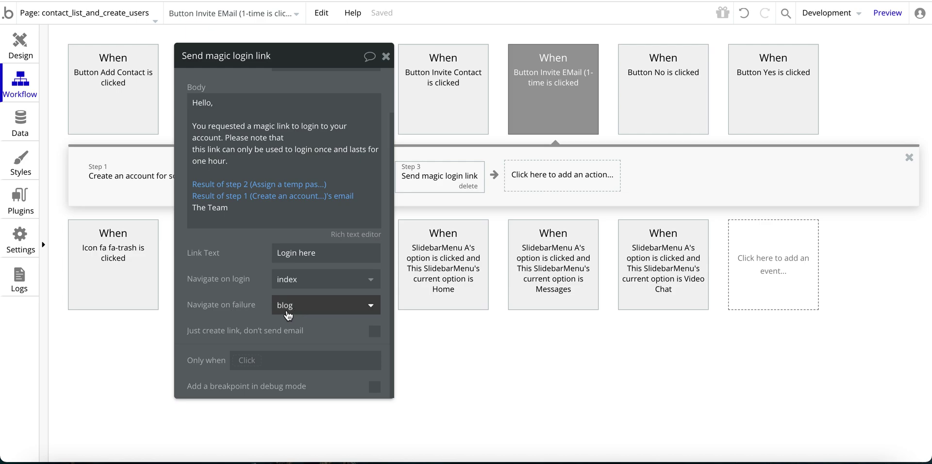
pyautogui.moveTo(224, 291); pyautogui.dragTo(231, 349)
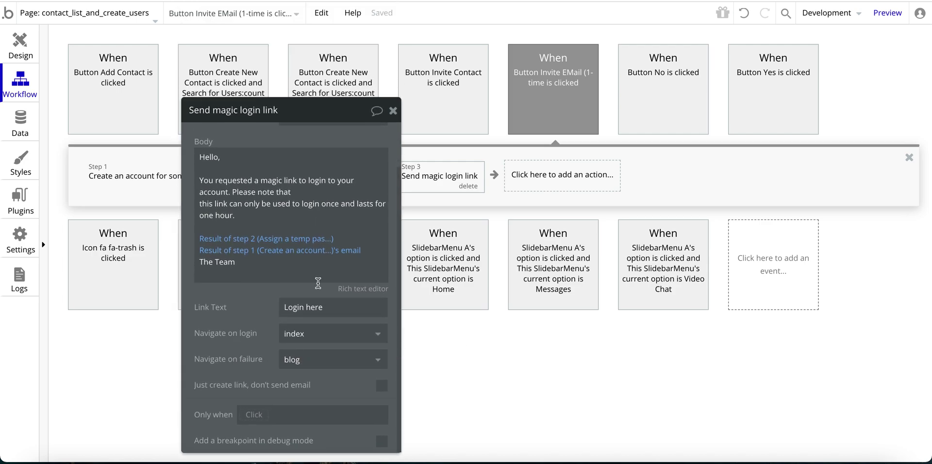
pyautogui.moveTo(305, 128); pyautogui.dragTo(745, 106)
pyautogui.click(552, 175)
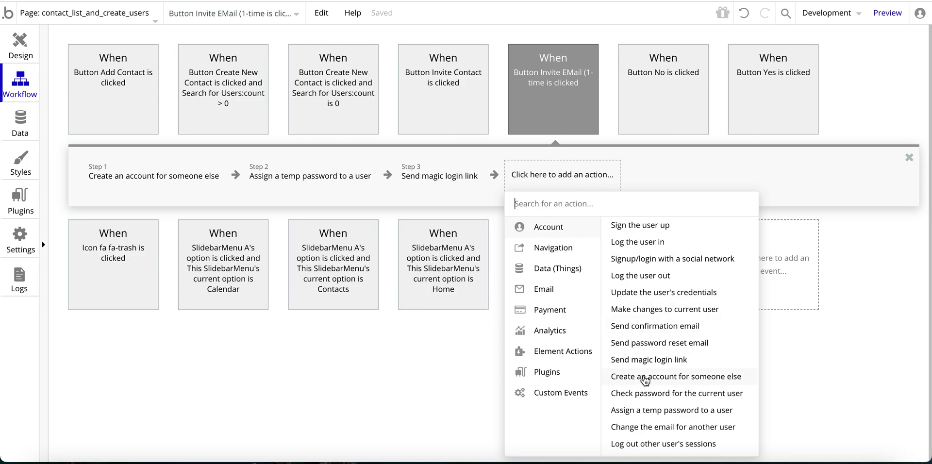
pyautogui.click(667, 377)
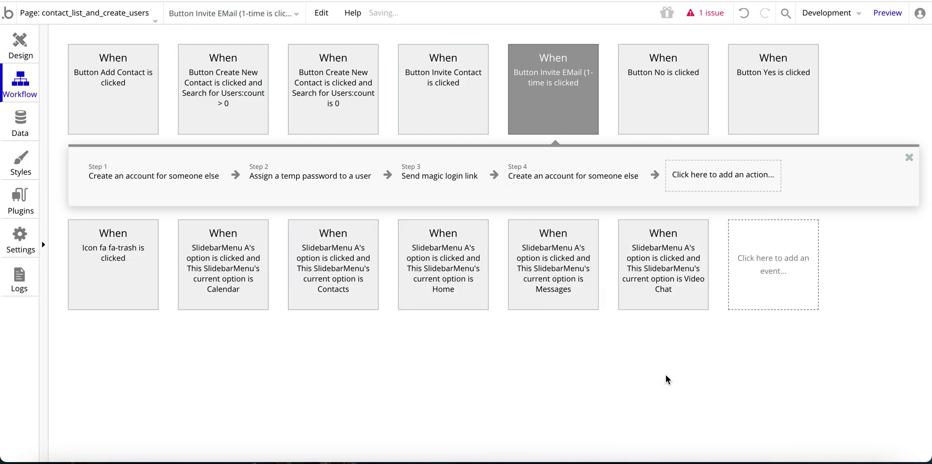
pyautogui.click(724, 114)
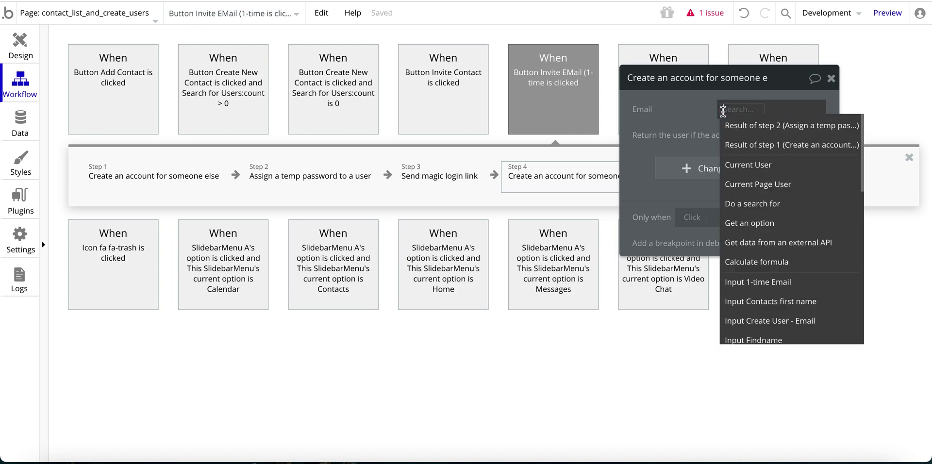
pyautogui.click(750, 284)
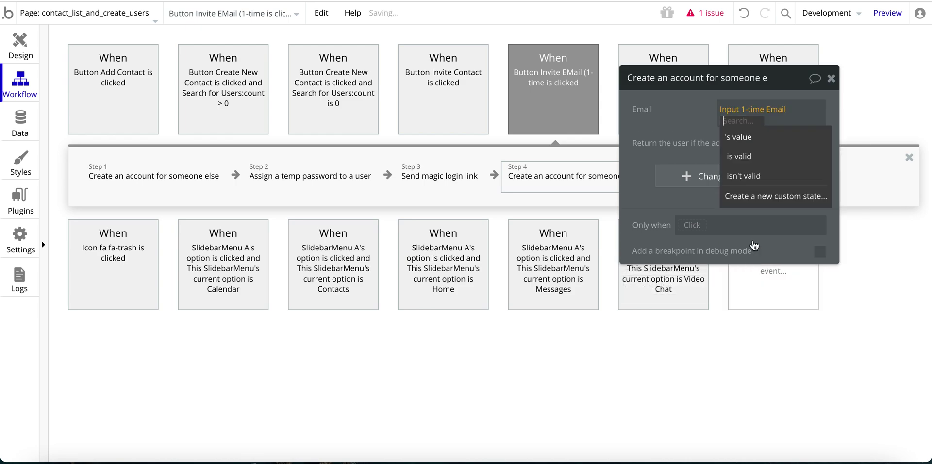
pyautogui.click(786, 130)
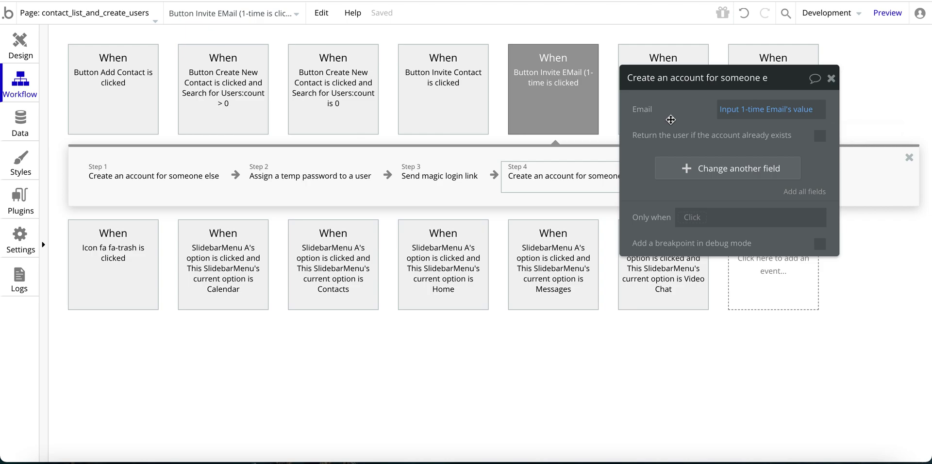
pyautogui.press('Delete')
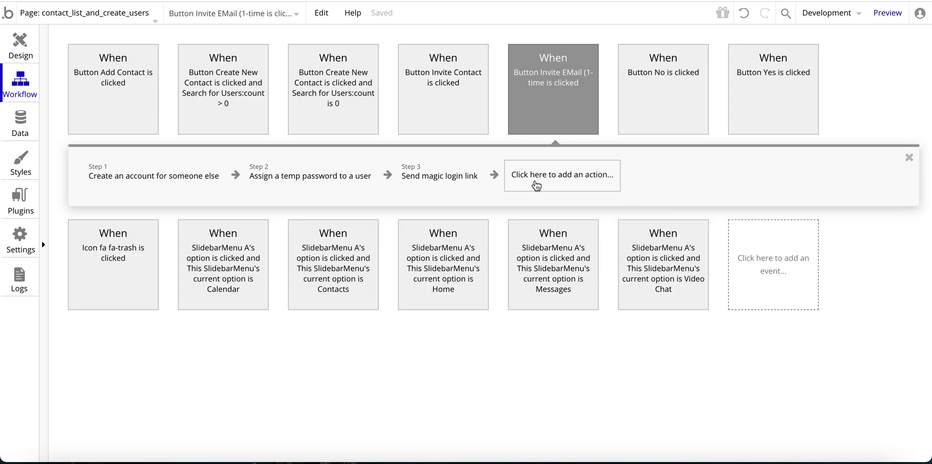
pyautogui.click(537, 184)
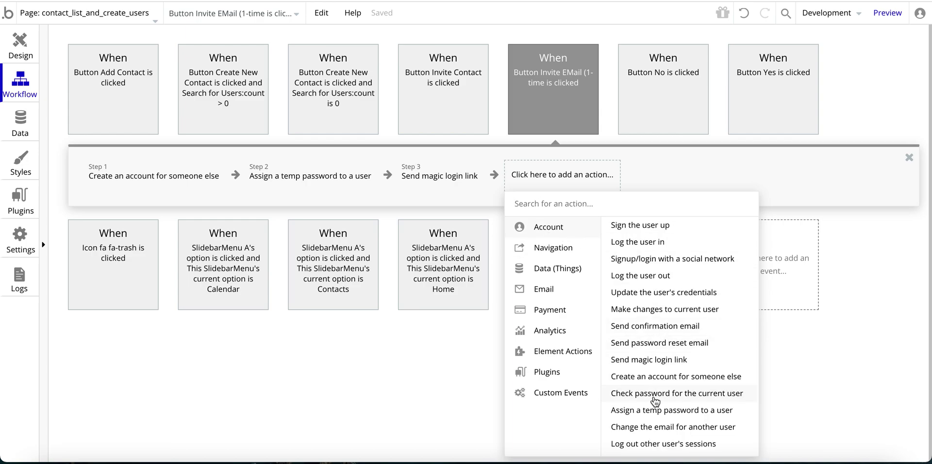
pyautogui.click(690, 415)
pyautogui.click(779, 108)
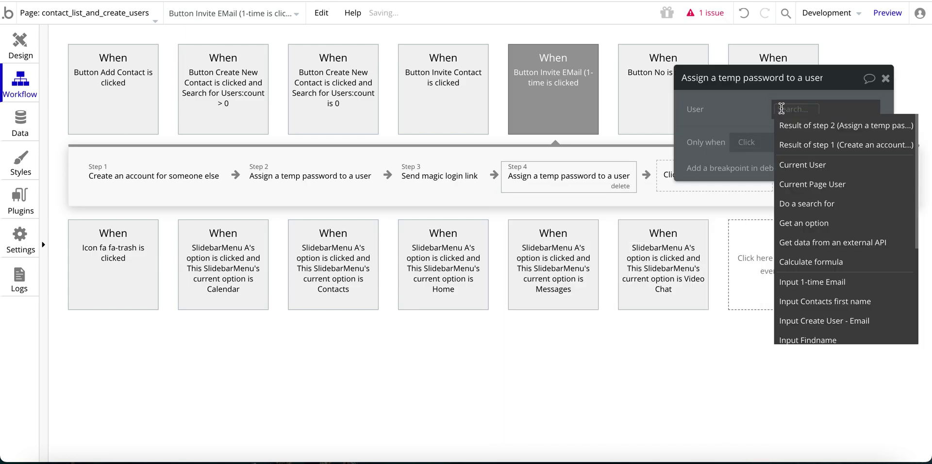
pyautogui.click(810, 146)
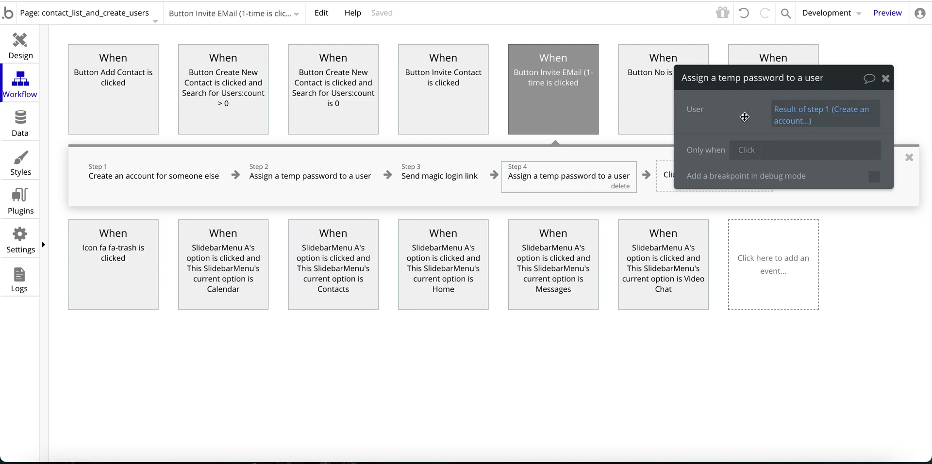
pyautogui.moveTo(759, 116); pyautogui.dragTo(727, 115)
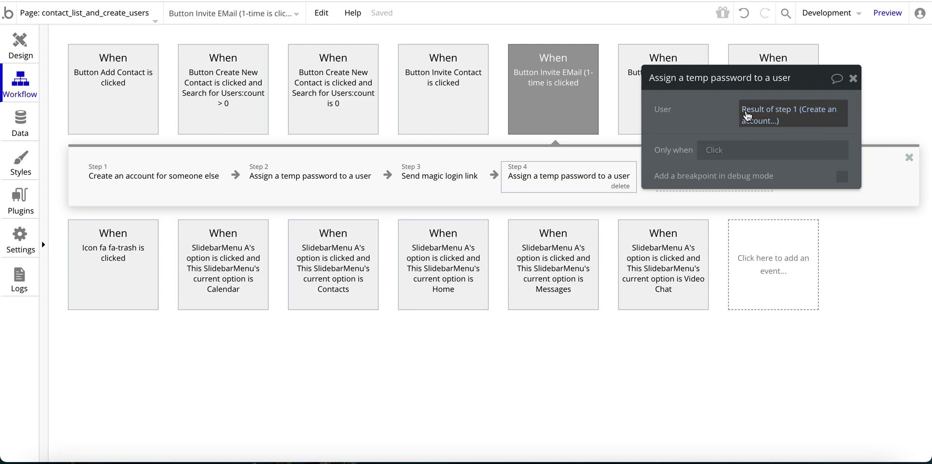
pyautogui.click(620, 187)
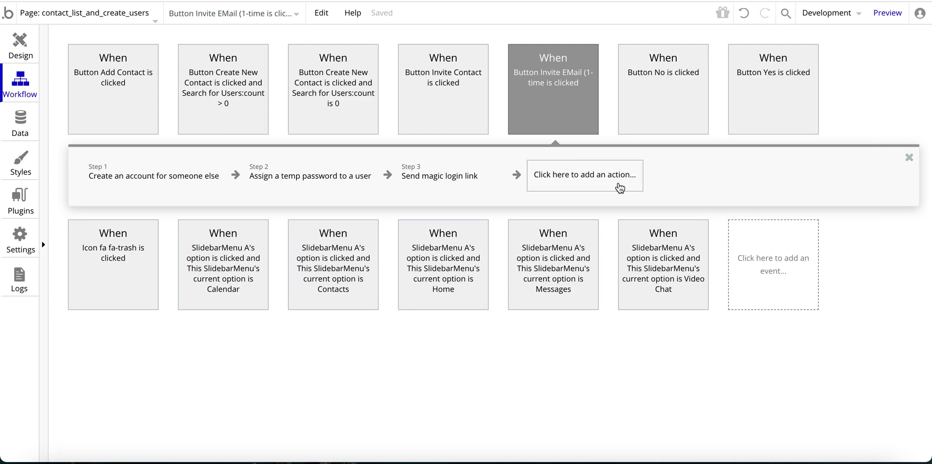
# Add an Account > Send magic login link action and review its recipient and body fields.
pyautogui.click(578, 179)
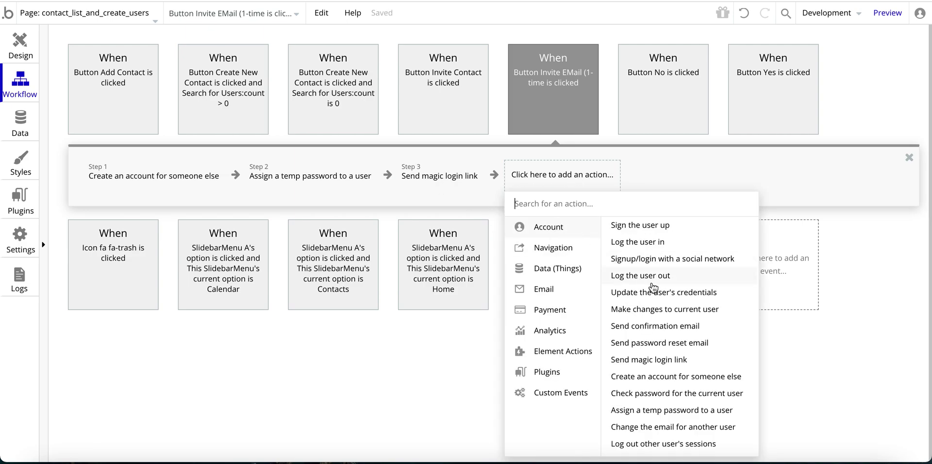
pyautogui.click(658, 359)
pyautogui.moveTo(709, 156); pyautogui.dragTo(613, 121)
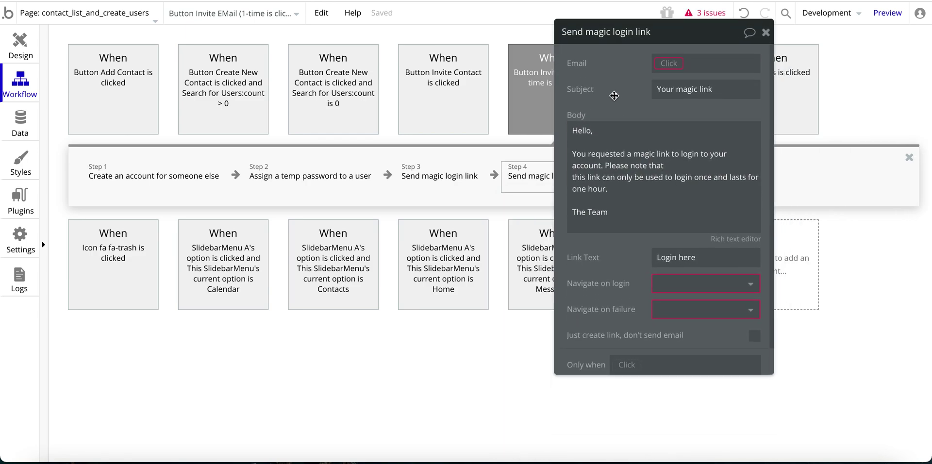
pyautogui.click(669, 63)
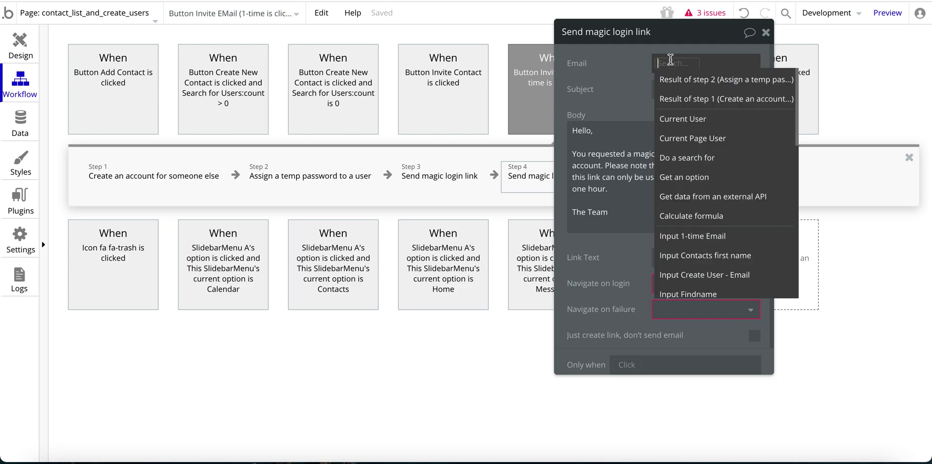
pyautogui.click(626, 70)
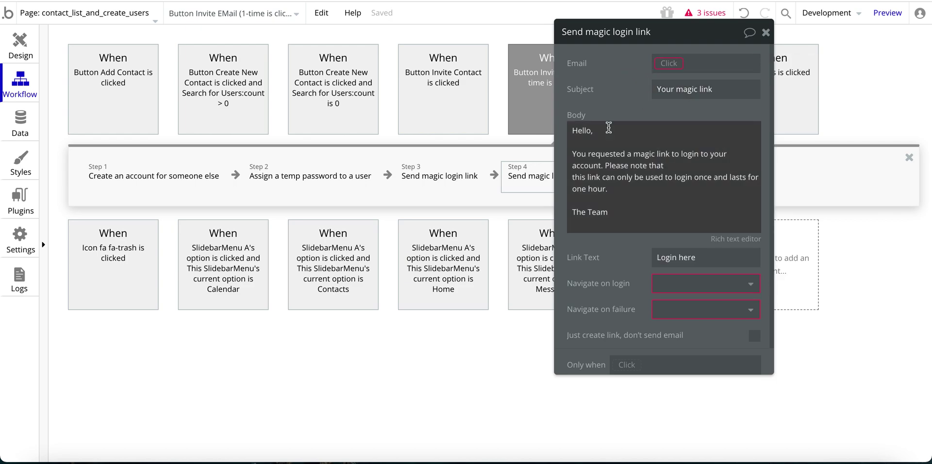
pyautogui.click(592, 197)
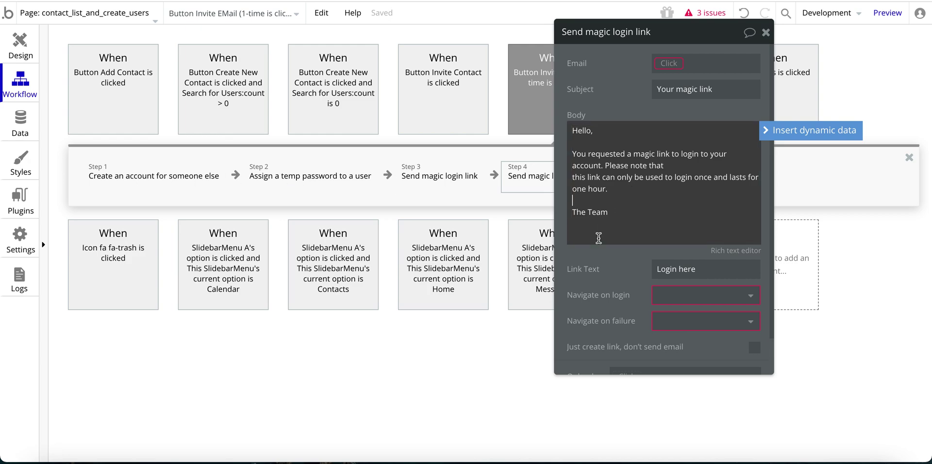
pyautogui.moveTo(604, 268); pyautogui.dragTo(580, 253)
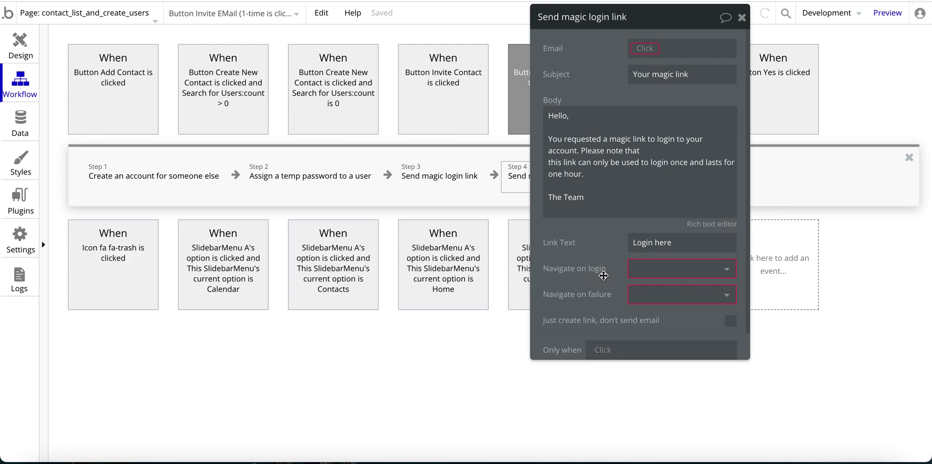
# Set the new step to navigate to index on login and blog on failure.
pyautogui.click(656, 273)
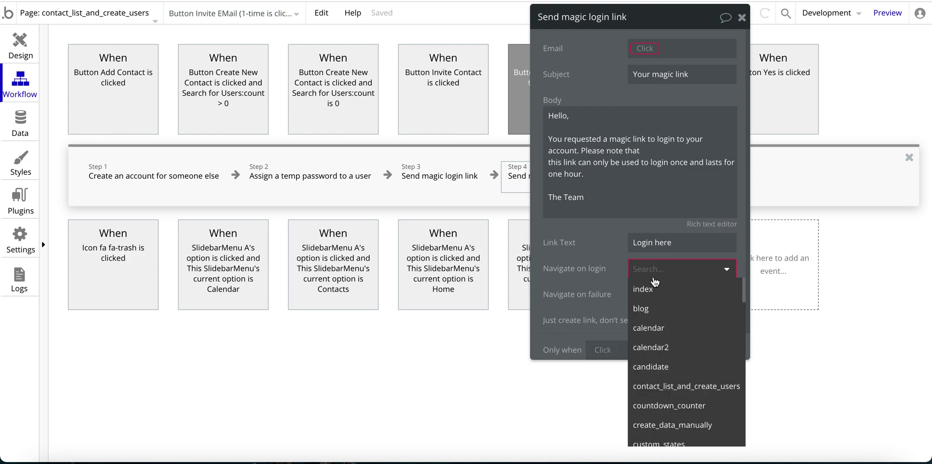
pyautogui.click(646, 290)
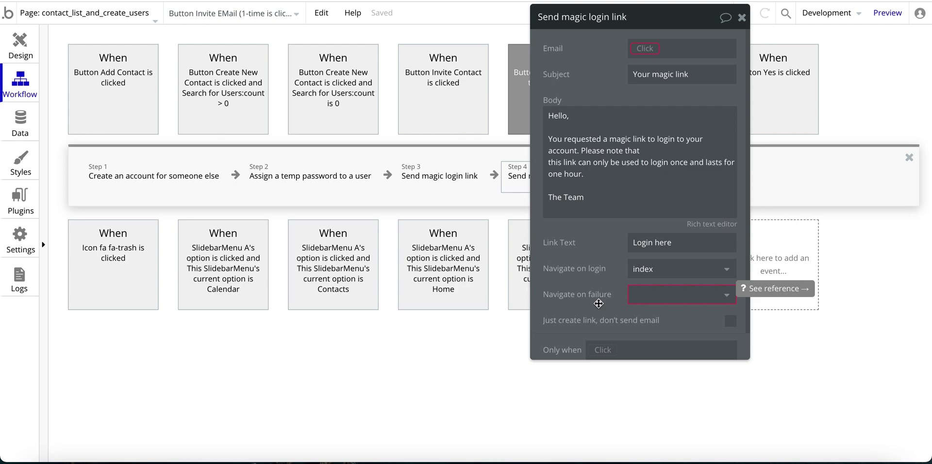
pyautogui.click(654, 294)
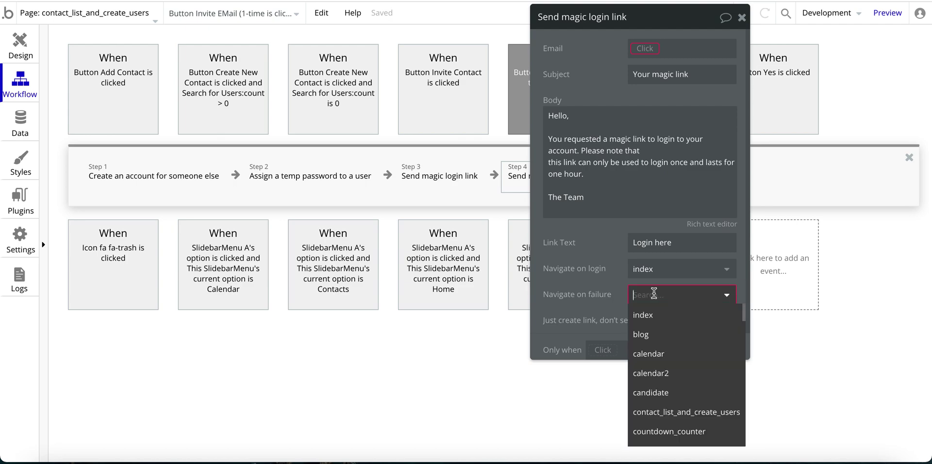
pyautogui.click(651, 334)
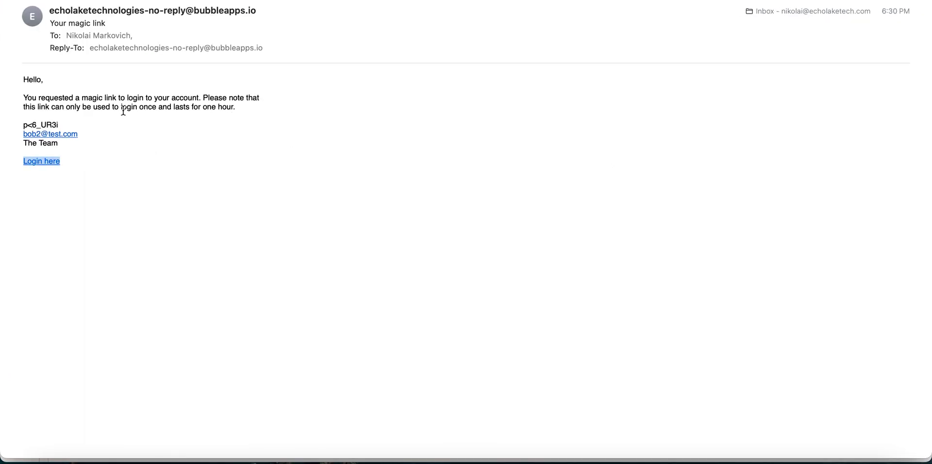
# Read the magic-link email, then return to Bubble's design view showing the Invite EMail button's properties.
pyautogui.click(106, 105)
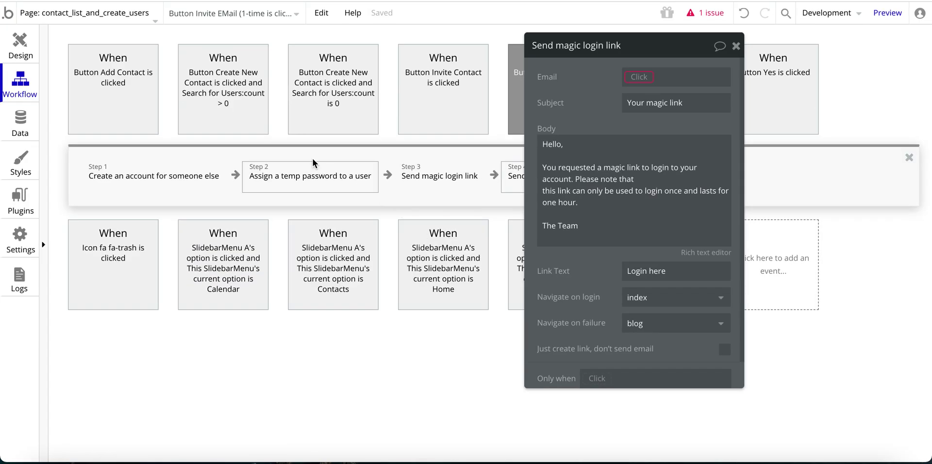
pyautogui.click(21, 44)
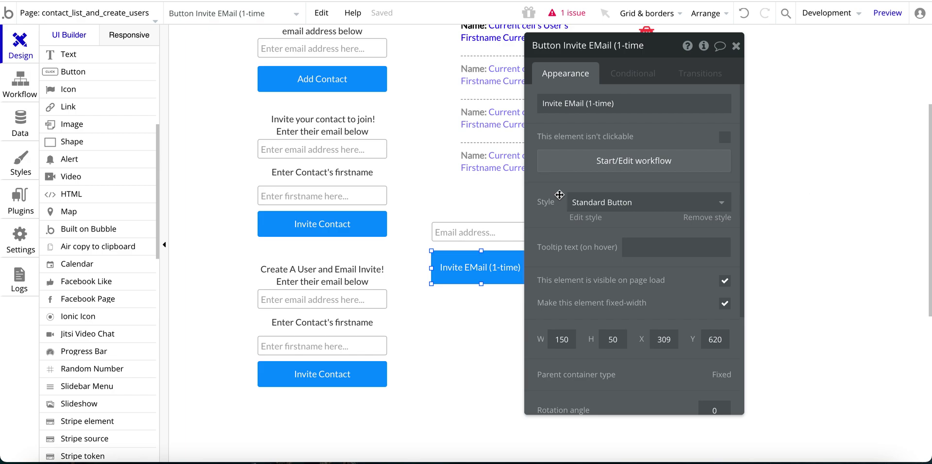
pyautogui.moveTo(559, 195); pyautogui.dragTo(614, 191)
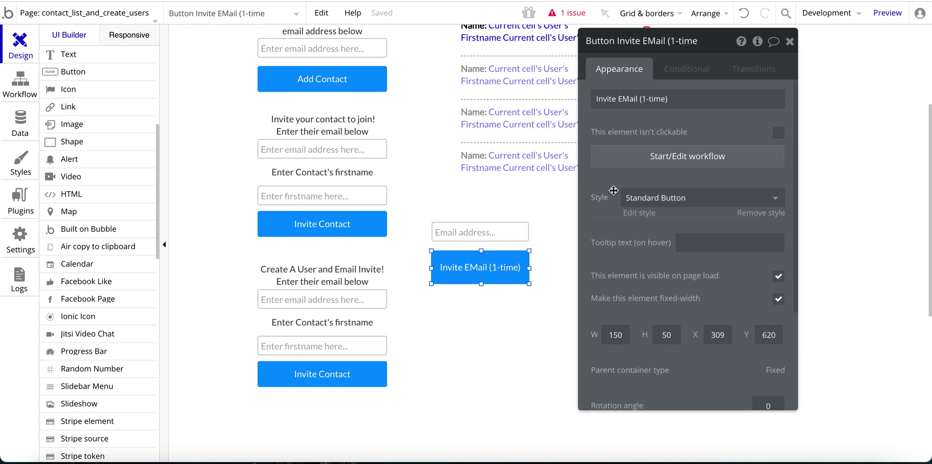